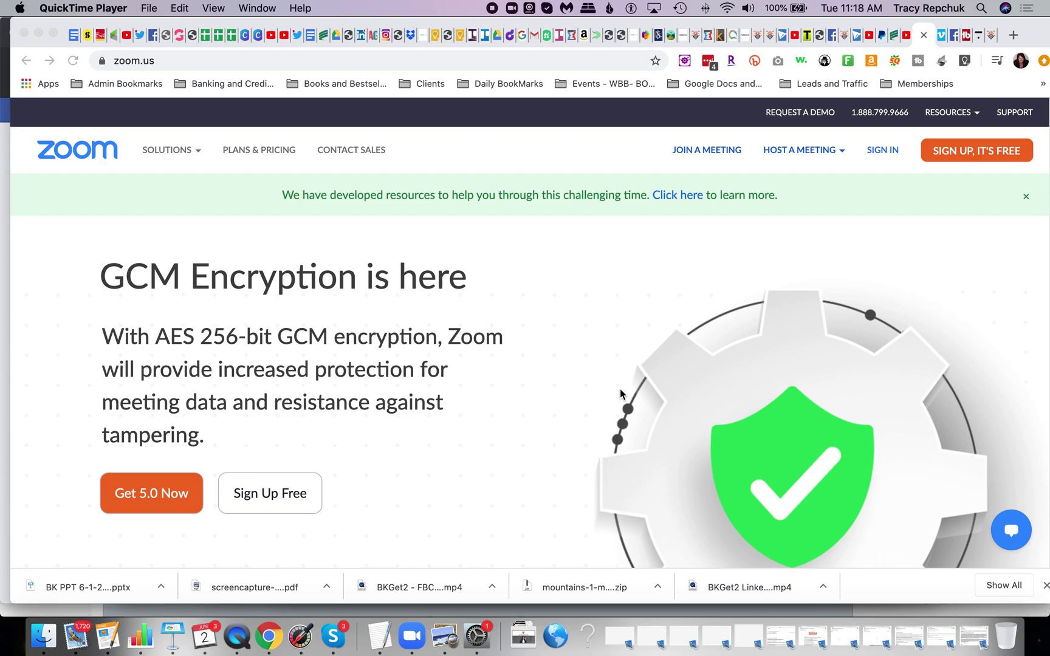
Show the Keynote 'How to Change the Background' title slide, then return to zoom.us in Chrome.
left_click(173, 634)
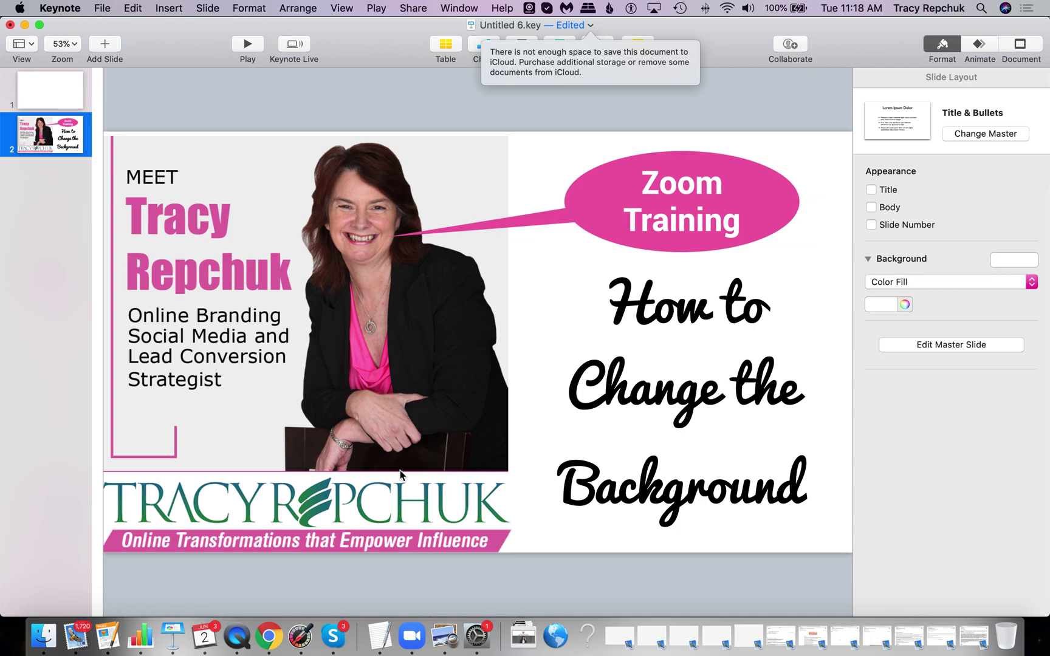
left_click(269, 645)
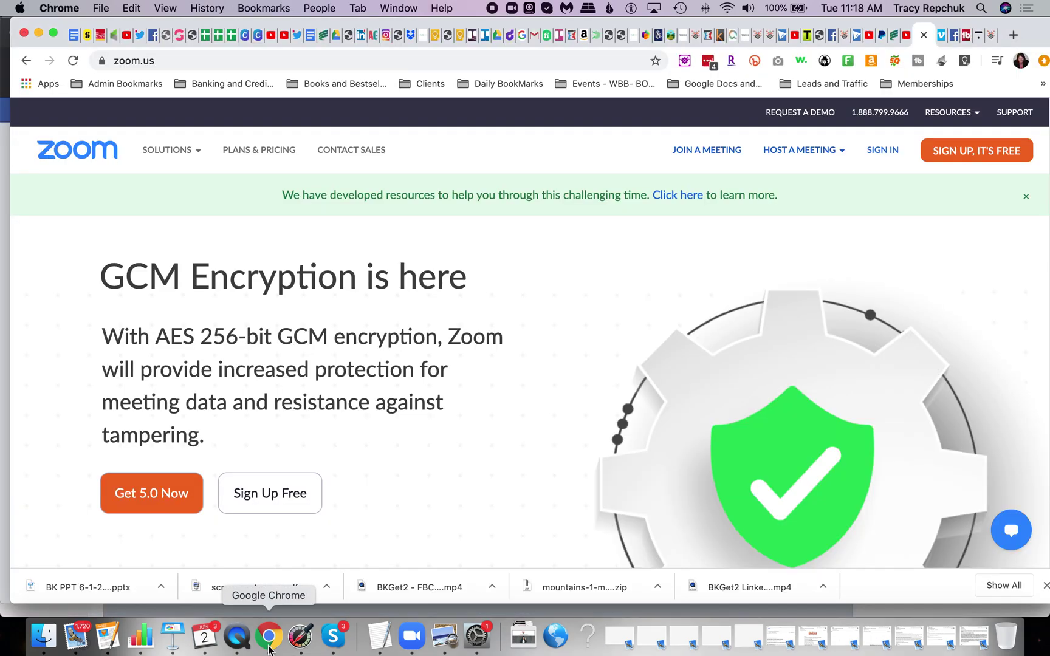
Sign in to the Zoom web portal with the saved credentials.
left_click(879, 157)
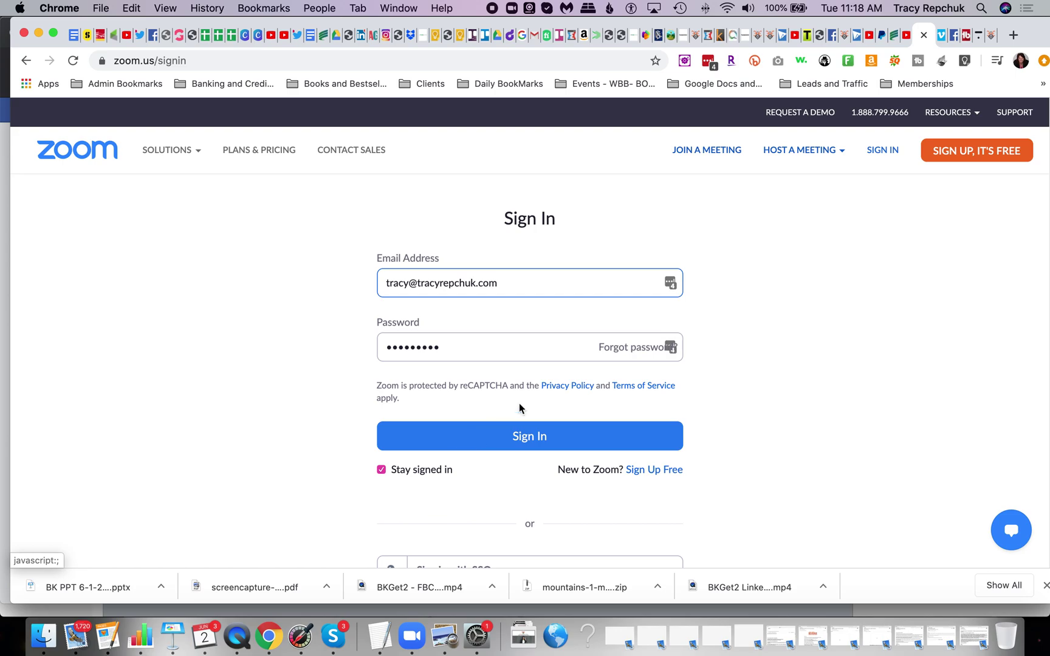
left_click(525, 440)
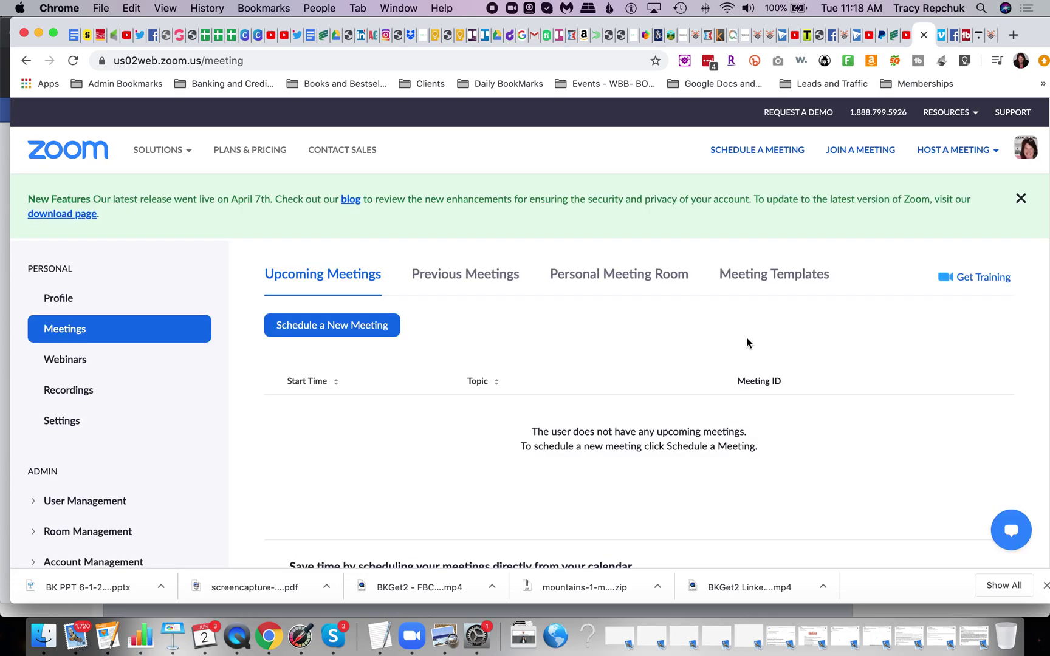
scroll(267, 395, "down", 5)
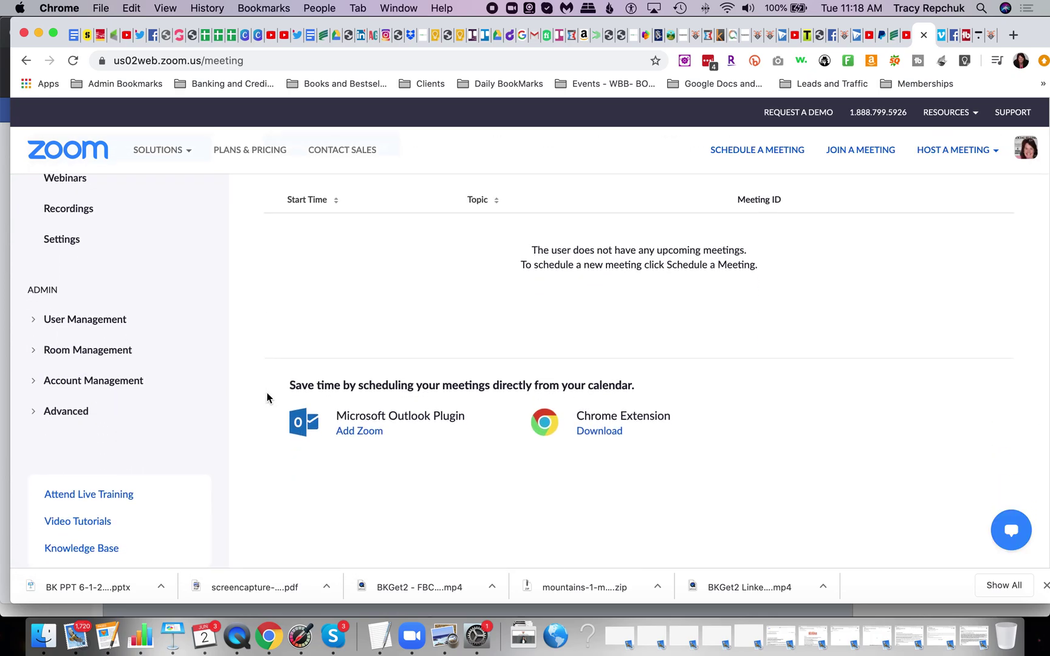
scroll(267, 395, "up", 3)
scroll(268, 398, "up", 2)
scroll(243, 377, "down", 4)
scroll(182, 303, "up", 2)
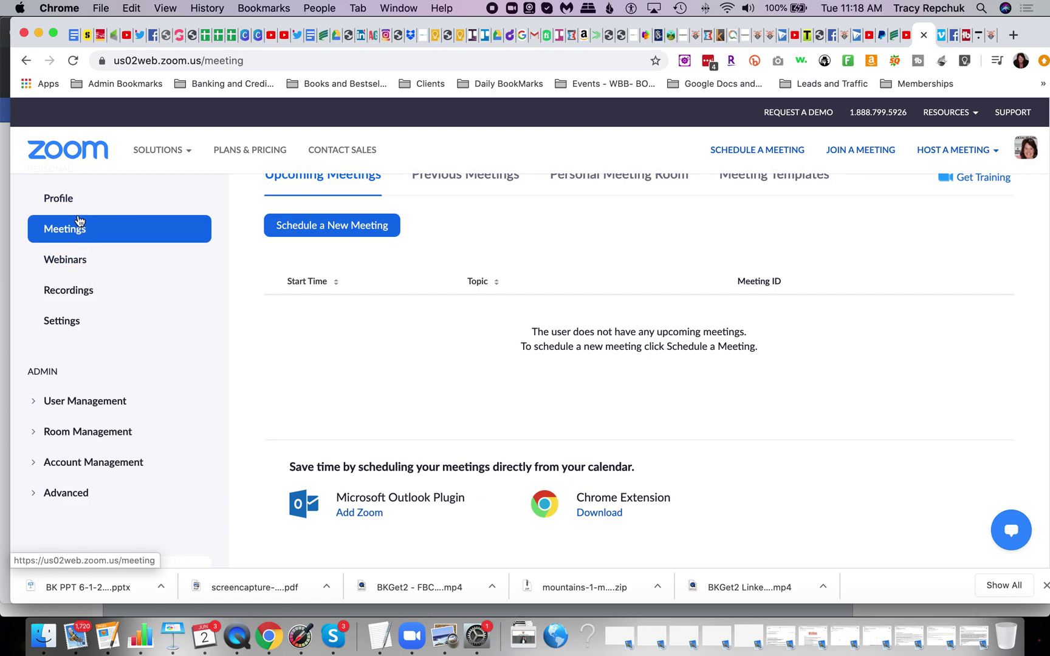
left_click(68, 323)
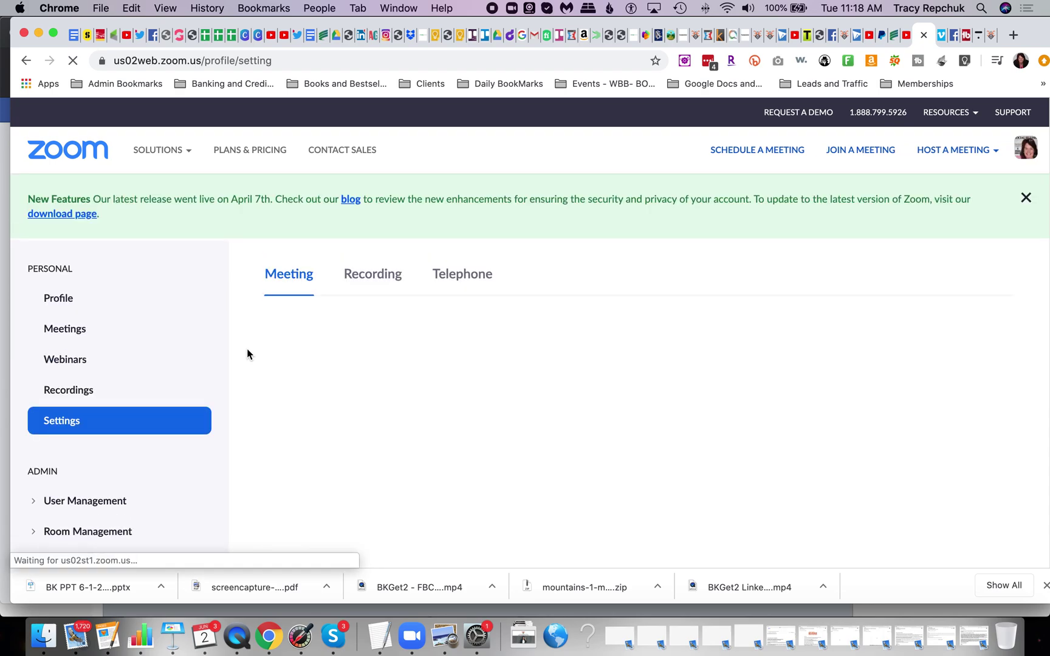
scroll(247, 353, "down", 6)
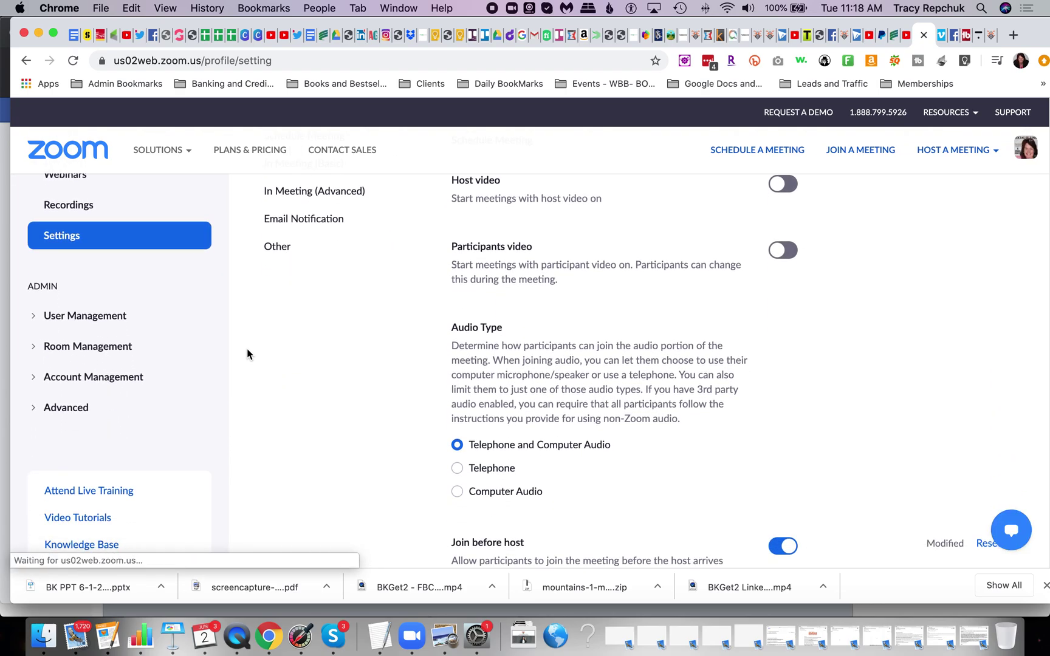
scroll(247, 349, "down", 5)
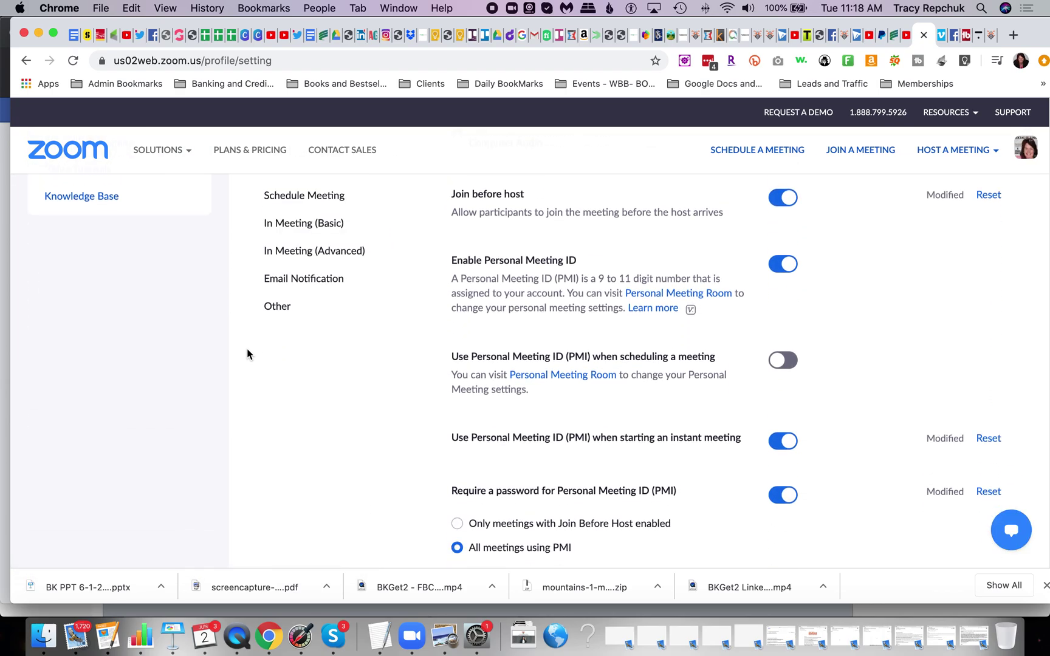
scroll(246, 354, "down", 2)
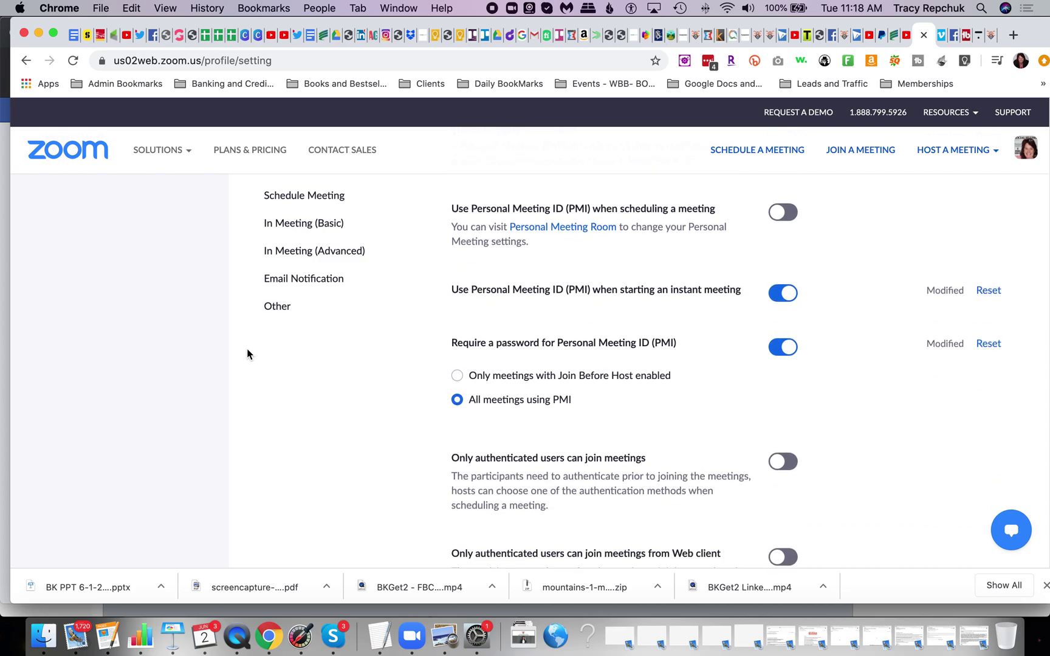
scroll(247, 354, "up", 15)
scroll(247, 355, "up", 2)
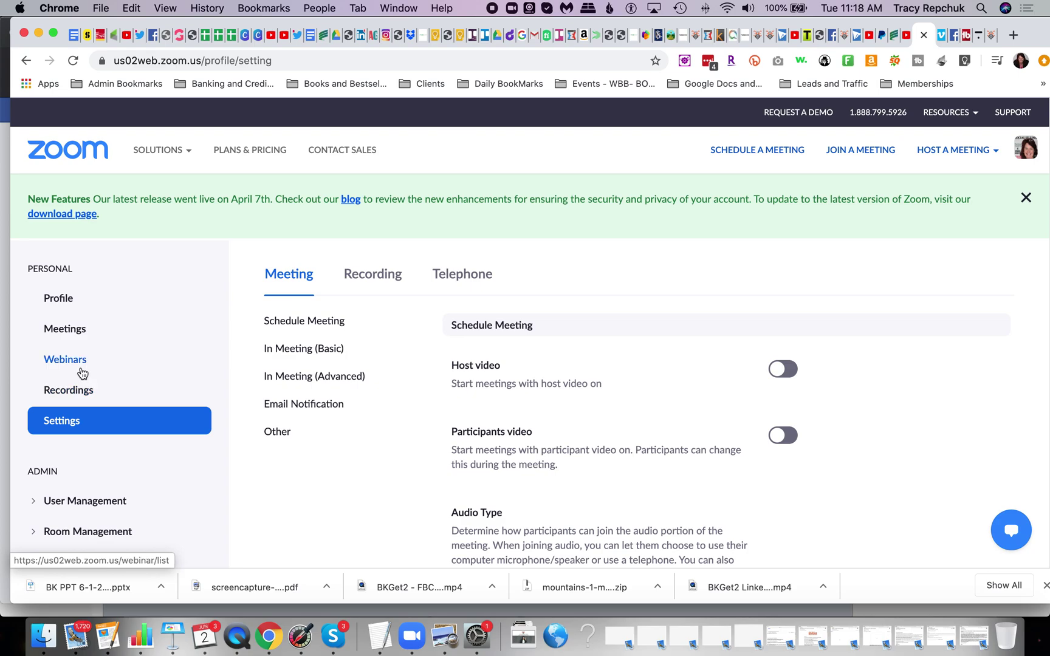
left_click(73, 331)
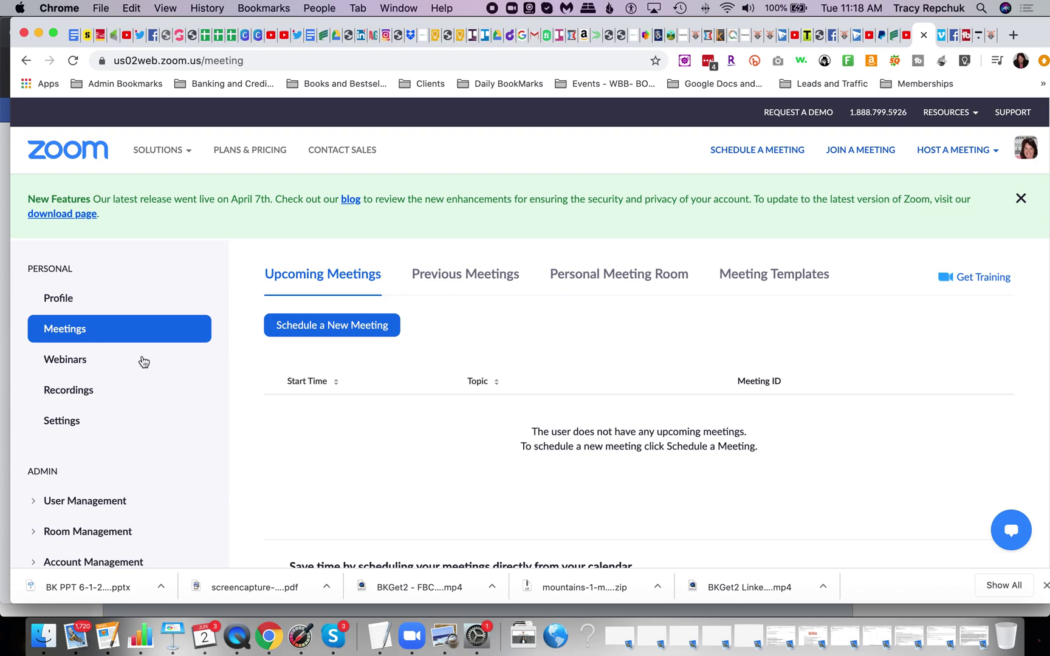
scroll(155, 440, "down", 3)
scroll(157, 445, "down", 2)
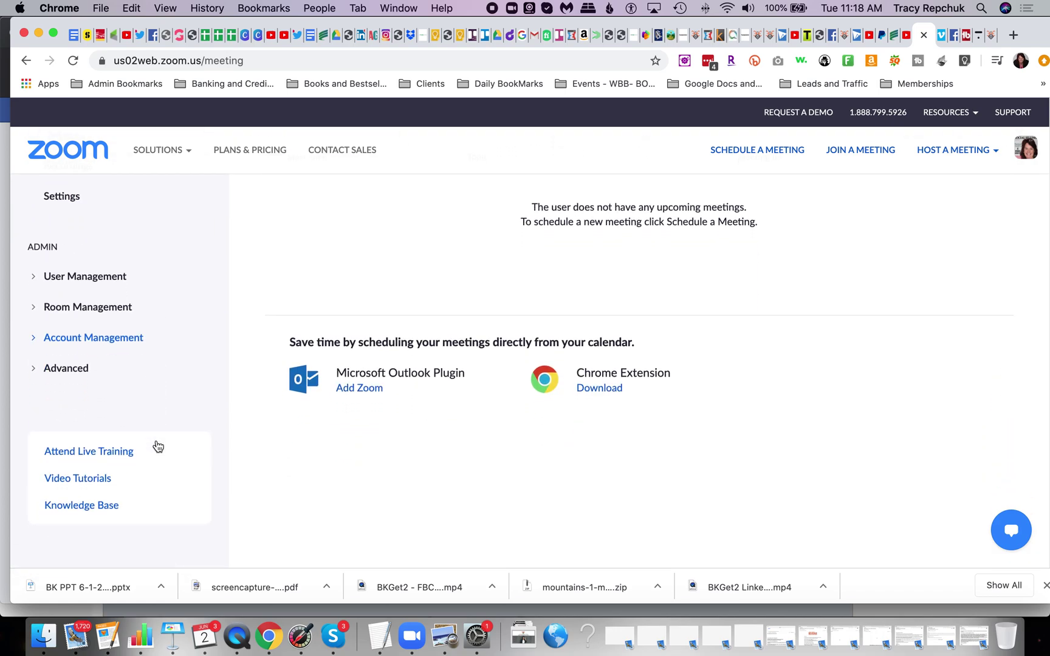
scroll(157, 444, "up", 5)
scroll(127, 402, "down", 2)
scroll(129, 403, "up", 2)
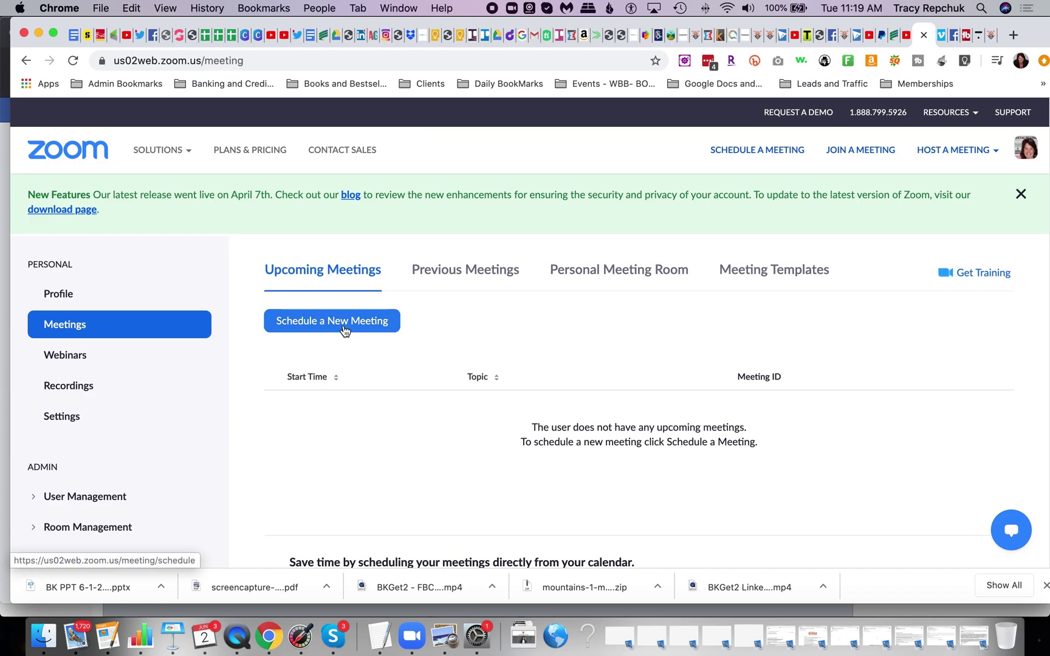
left_click(344, 329)
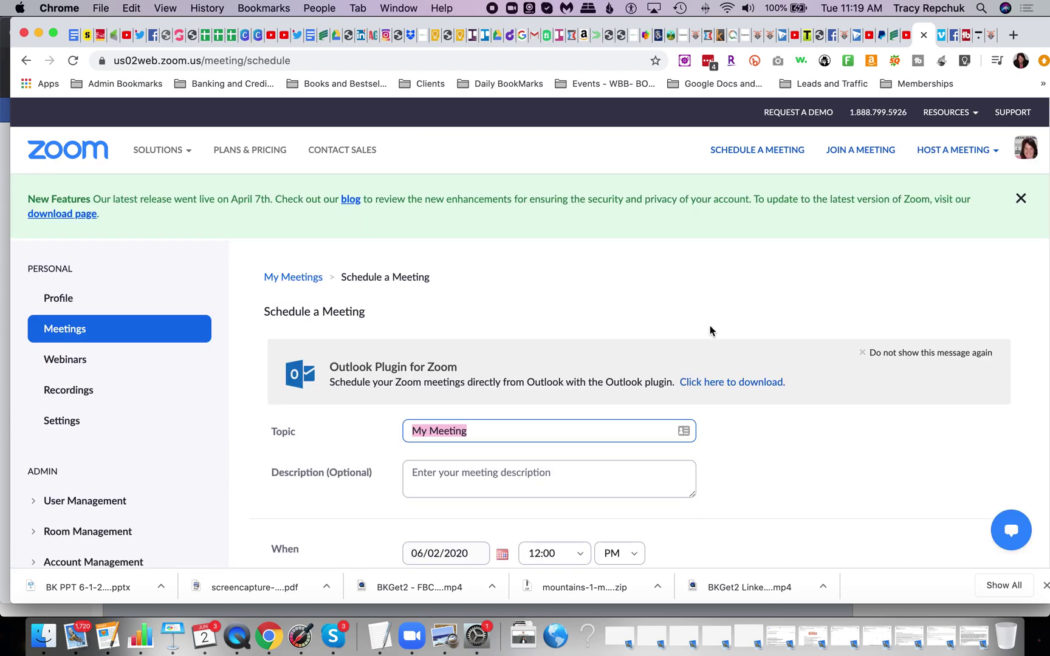
Name the meeting 'Tracy zoom' and set its start time to 11:30 PM.
scroll(790, 429, "down", 5)
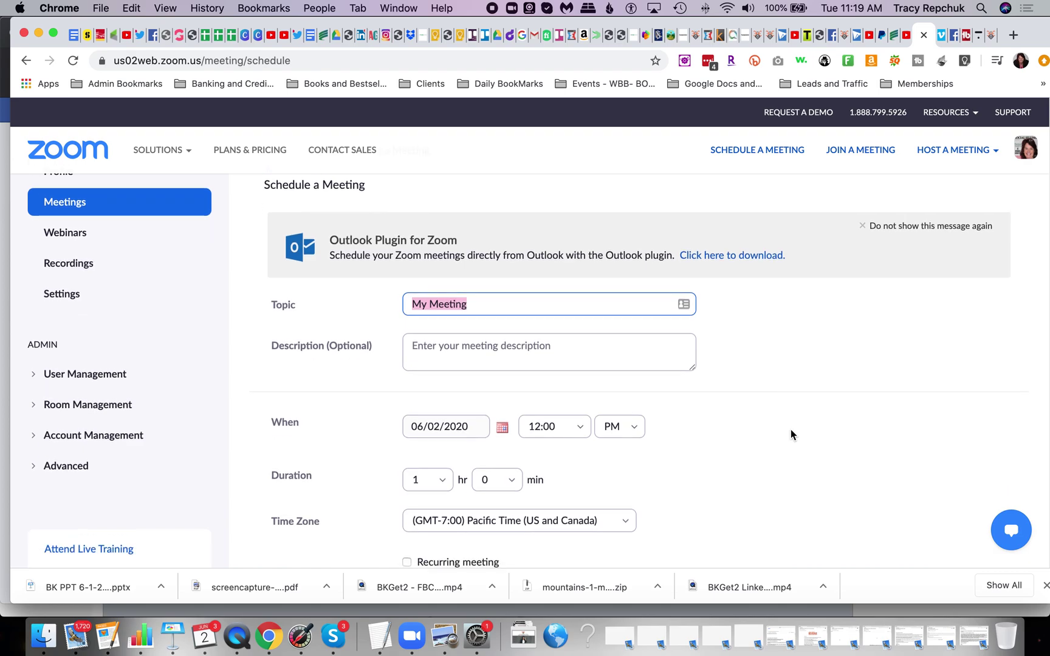
scroll(791, 429, "up", 1)
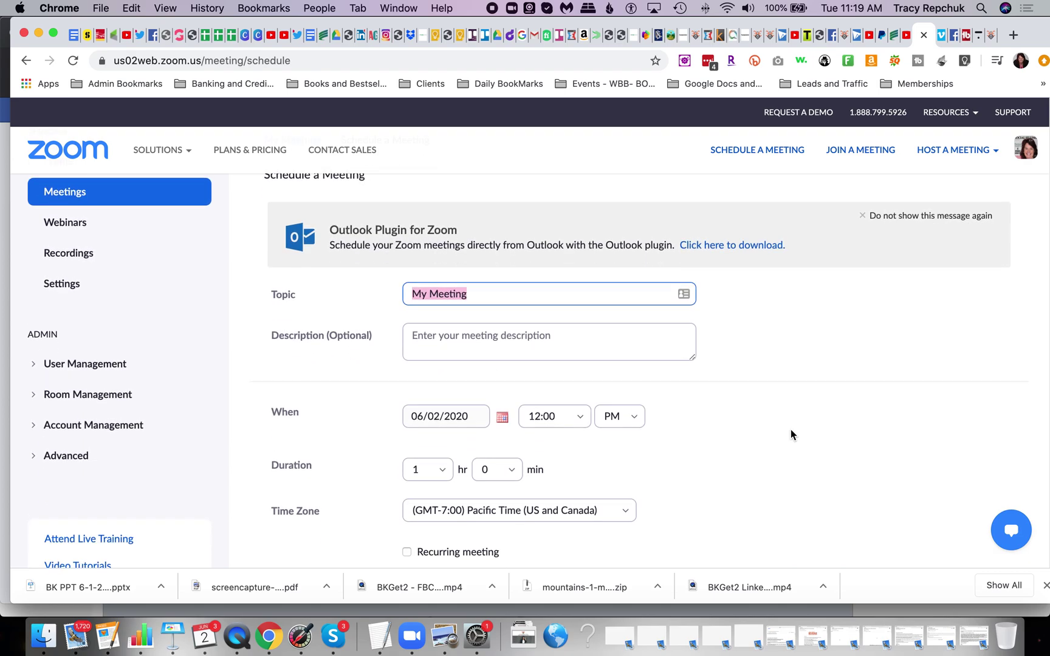
type("Tra")
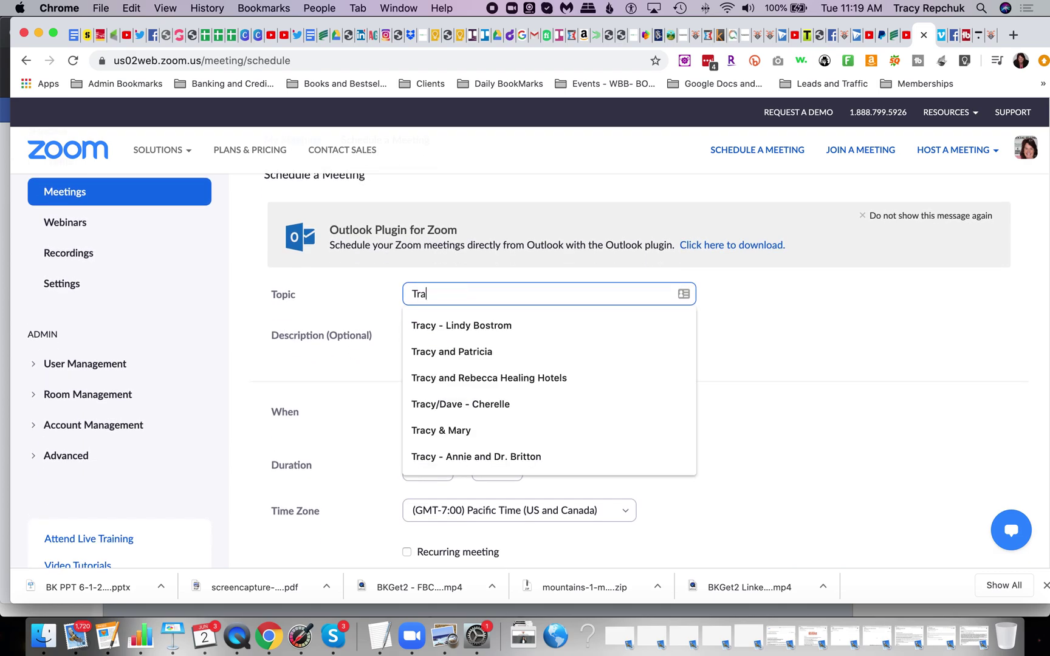
type("cy ")
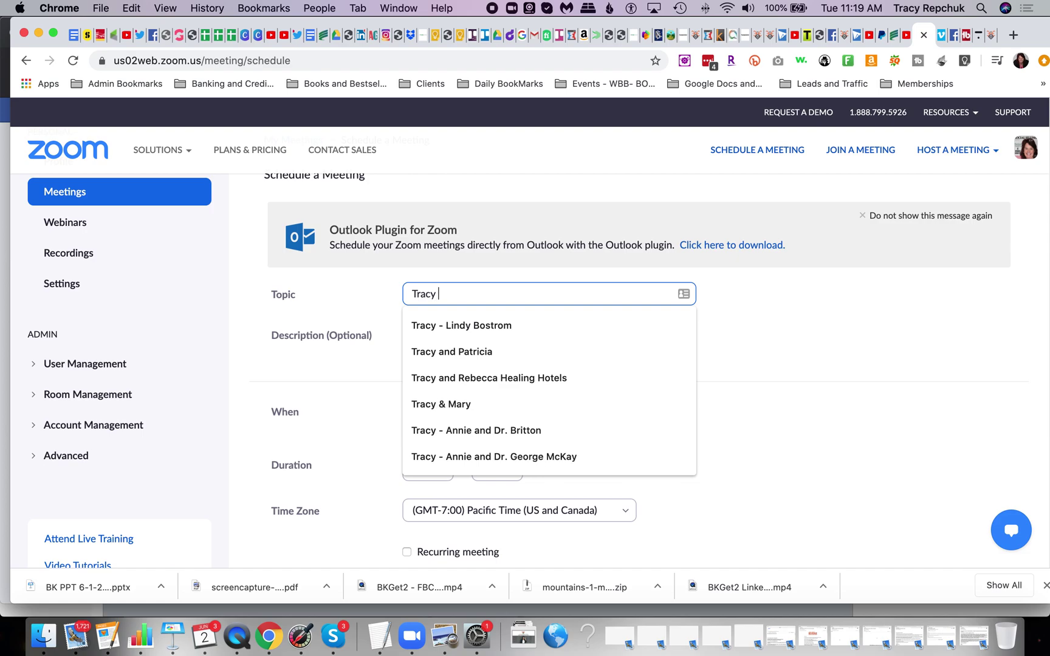
type("zoom")
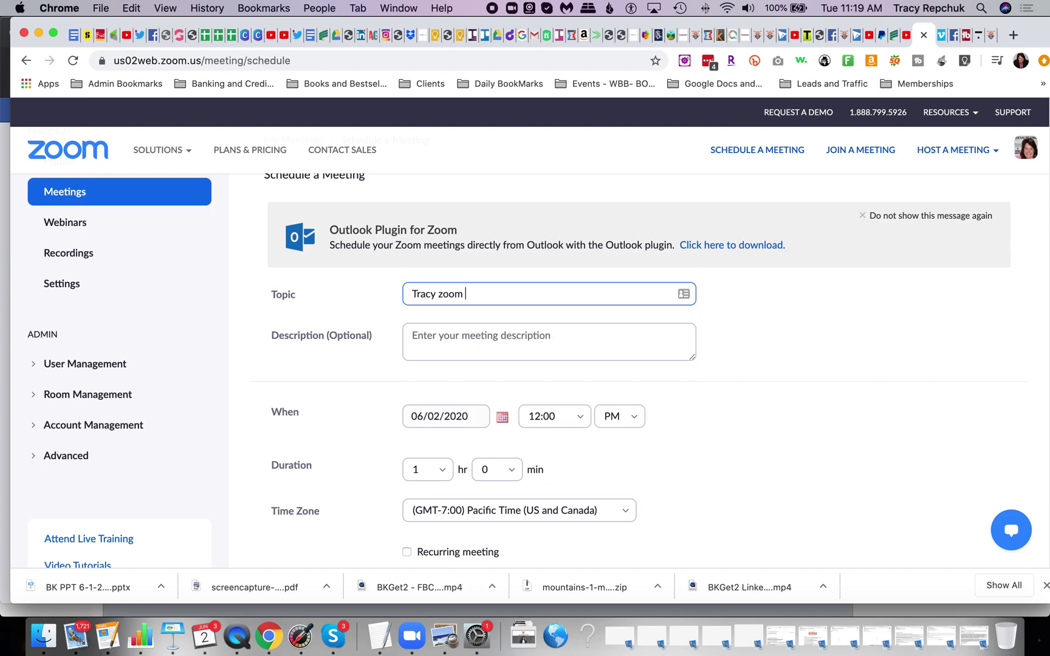
scroll(725, 337, "down", 5)
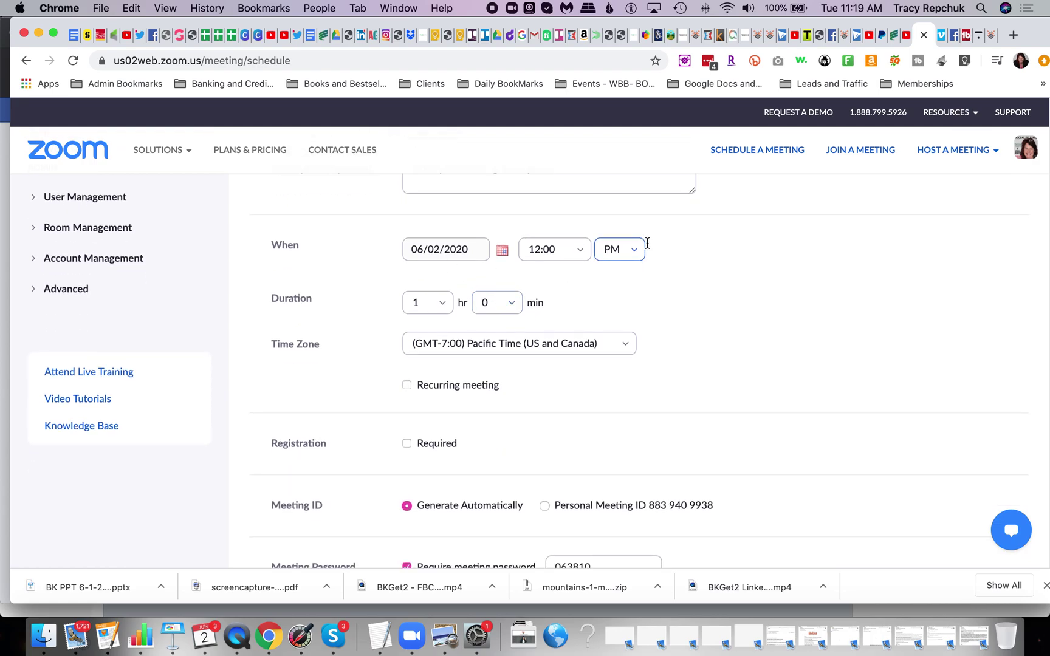
left_click(558, 259)
left_click(580, 254)
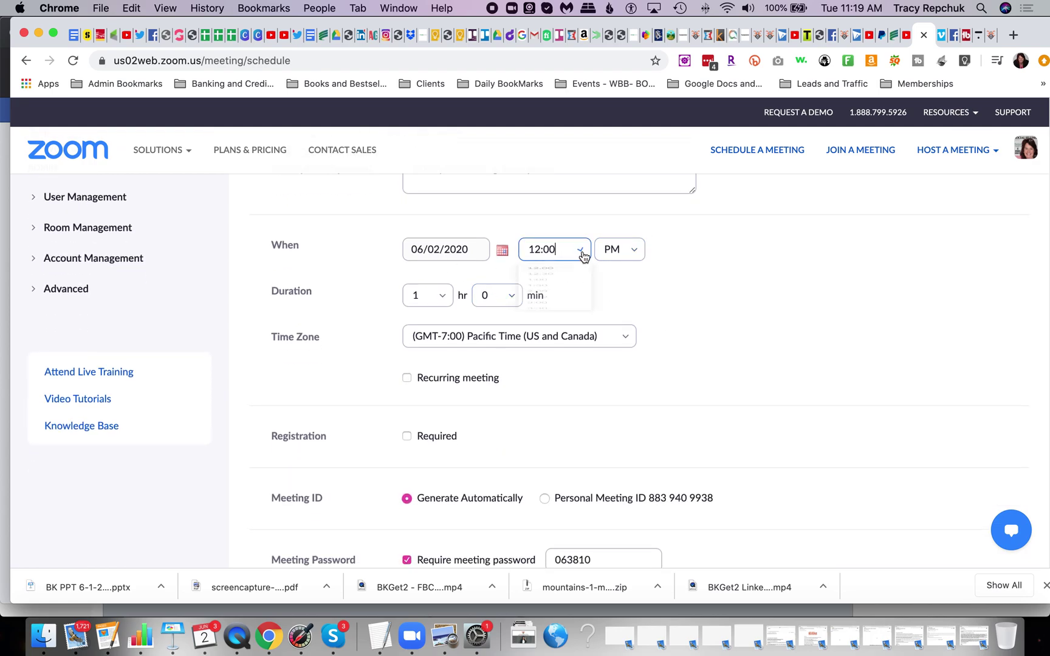
scroll(549, 384, "down", 10)
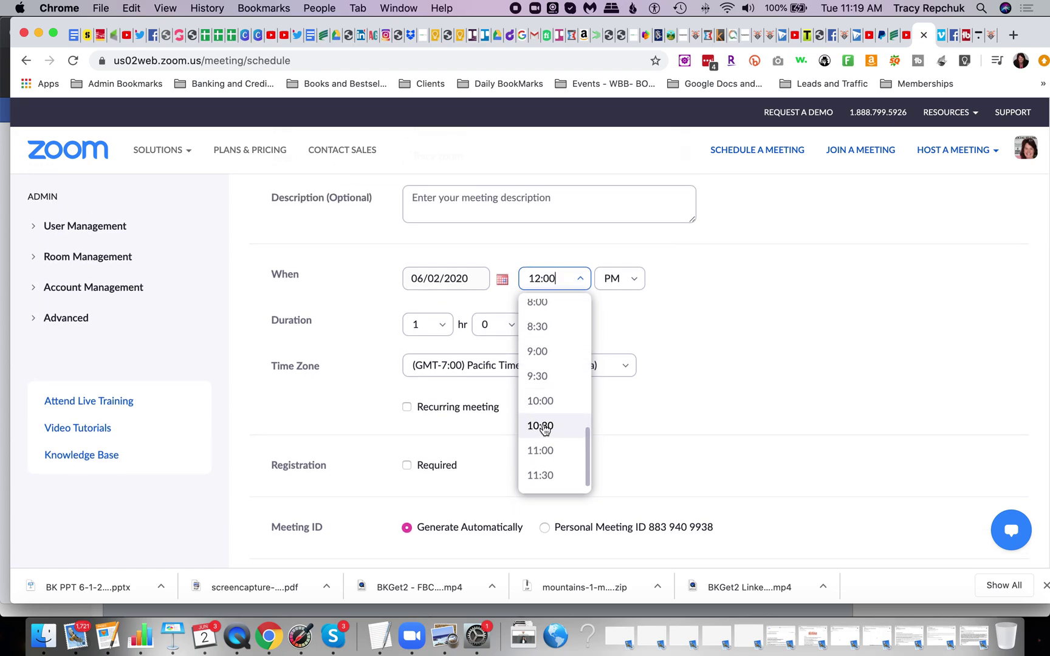
left_click(545, 474)
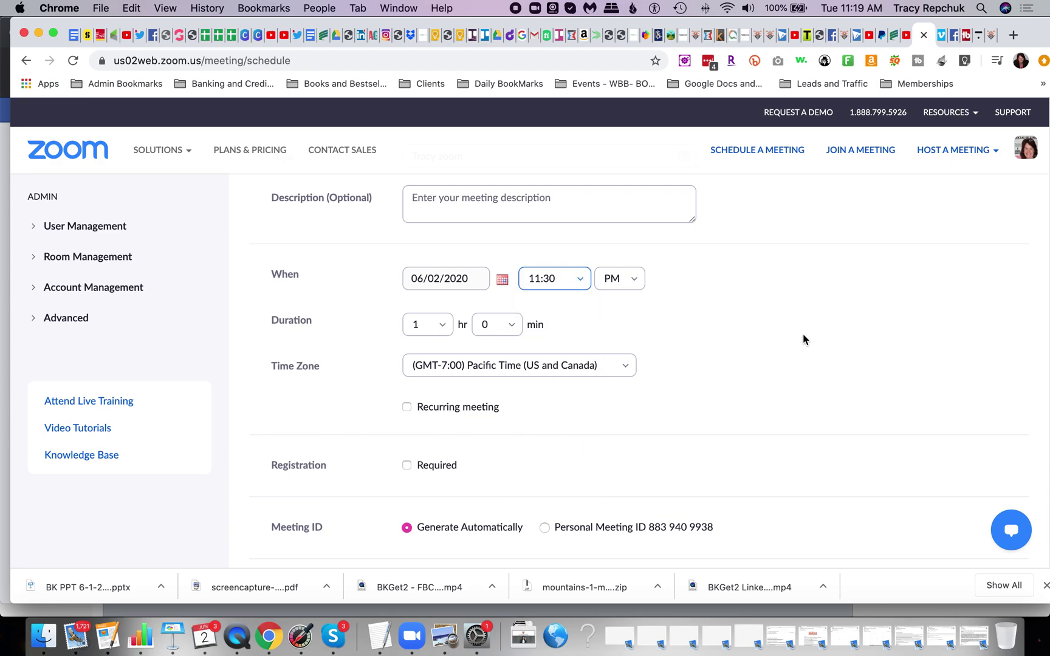
Set the meeting duration to 0 hours 15 minutes.
left_click(443, 328)
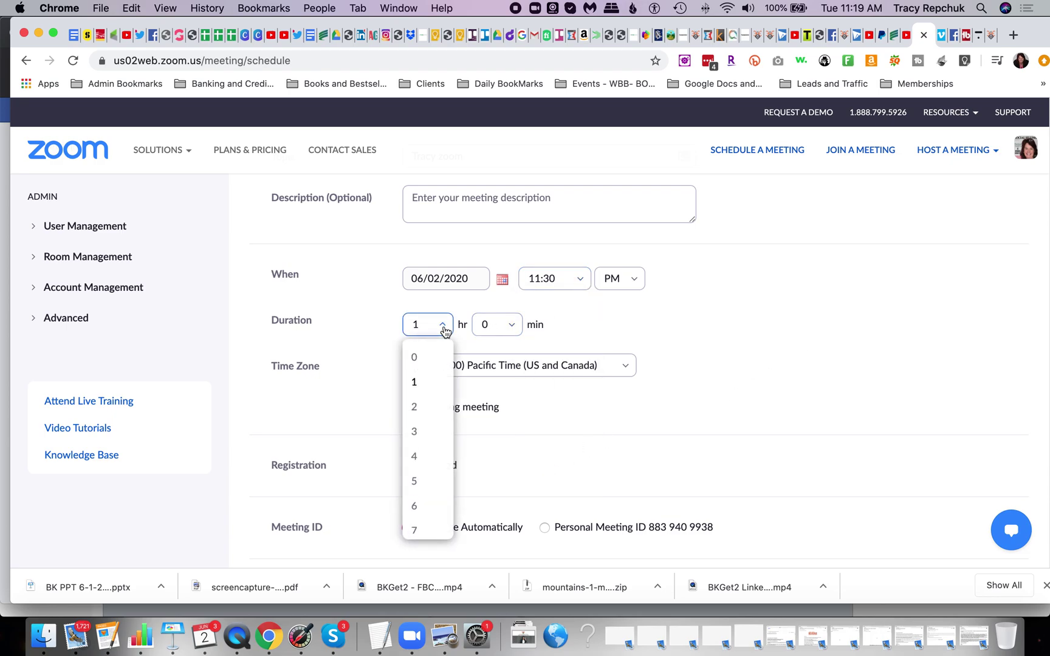
left_click(518, 324)
left_click(504, 380)
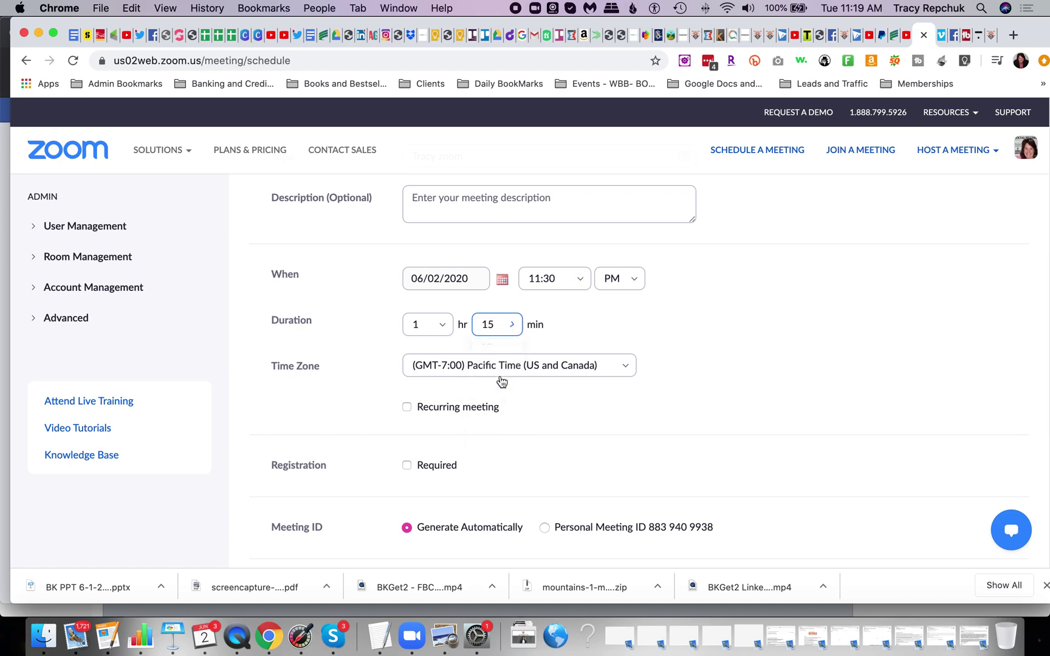
left_click(441, 331)
left_click(424, 358)
Uncheck 'Require meeting password' and 'Record the meeting automatically'.
scroll(705, 417, "down", 8)
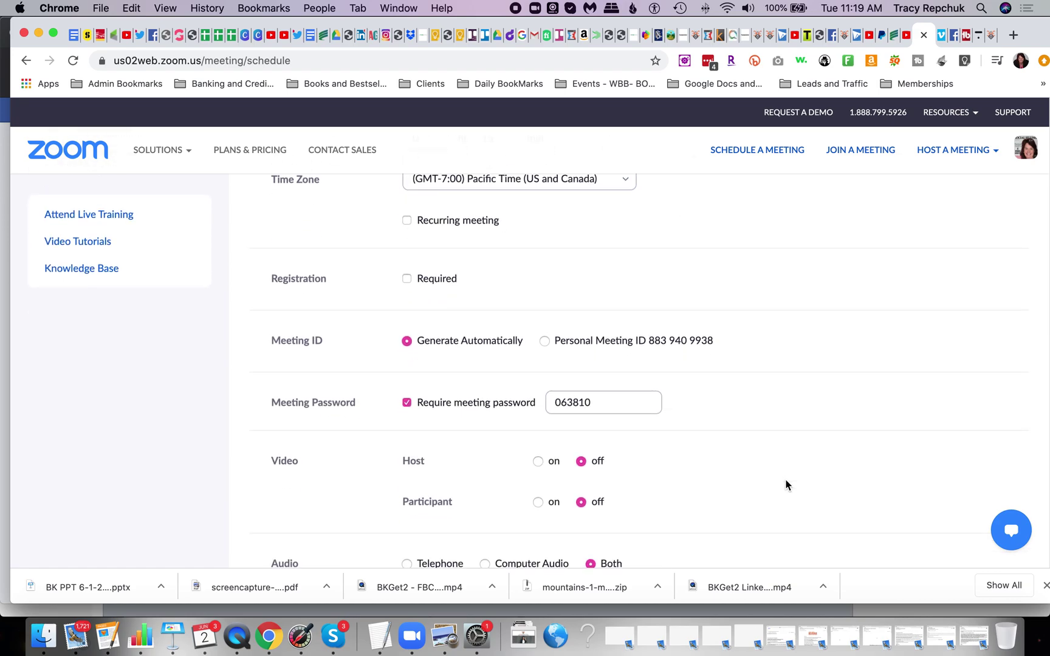
scroll(785, 484, "down", 3)
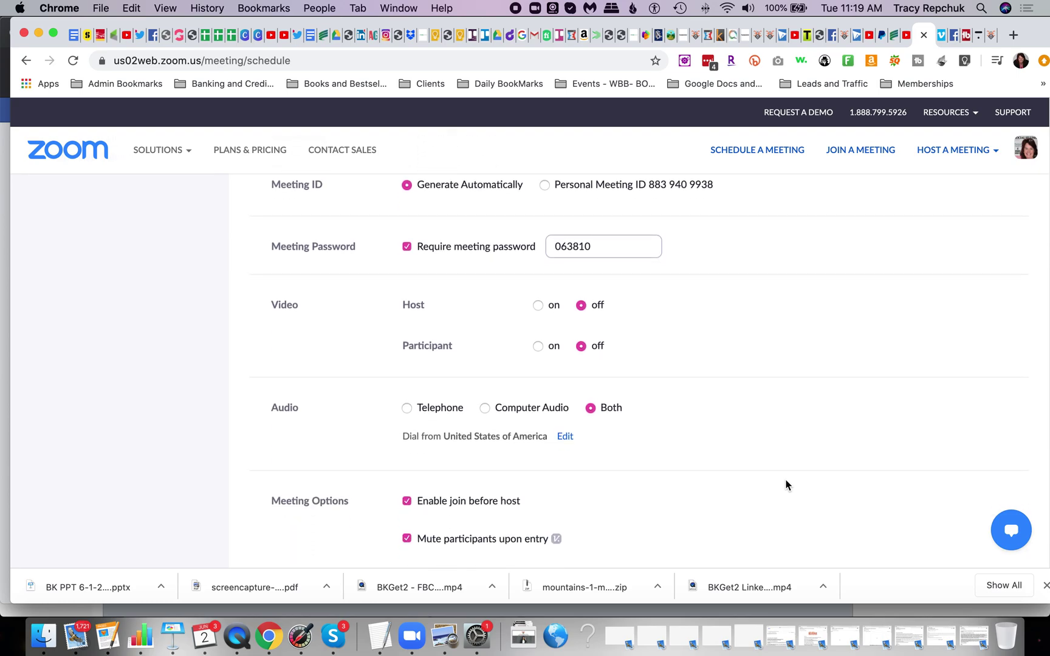
left_click(406, 247)
scroll(714, 382, "down", 5)
scroll(714, 382, "down", 2)
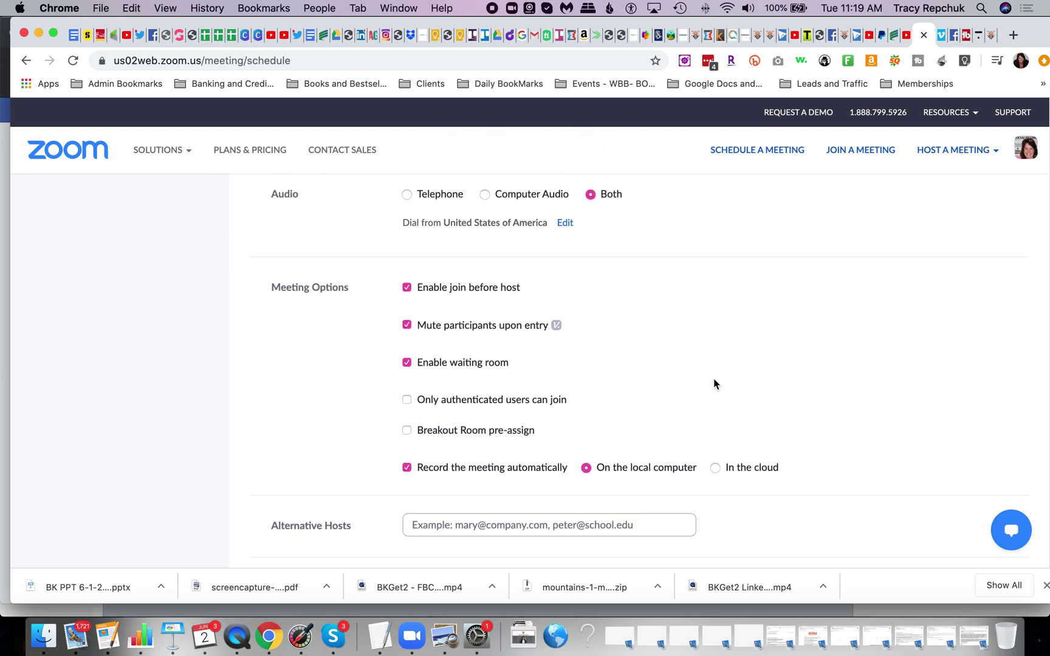
scroll(851, 422, "down", 2)
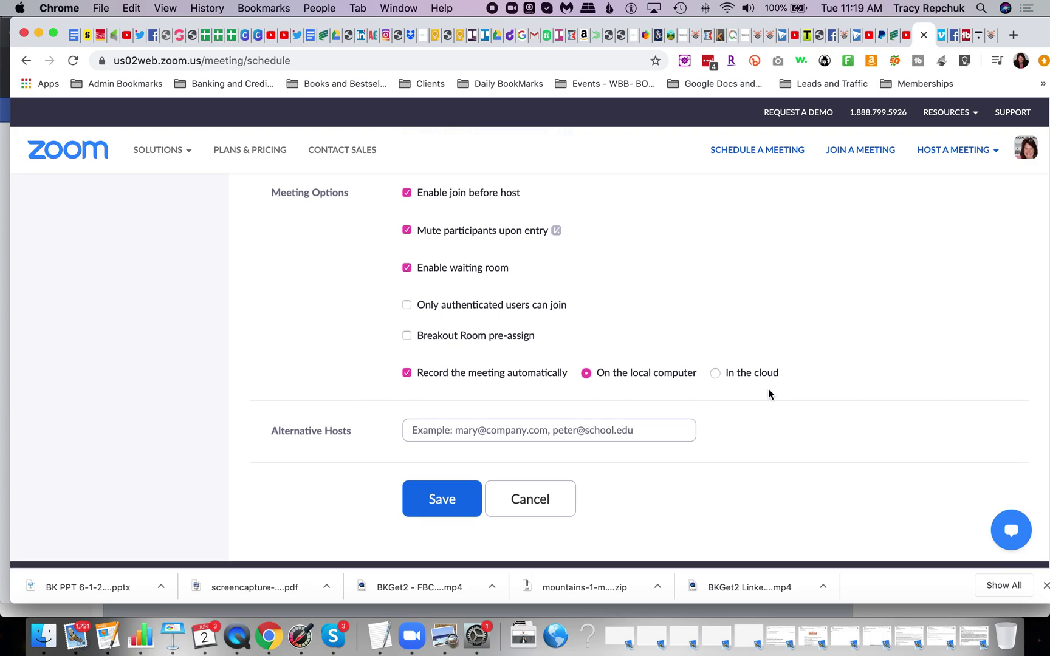
left_click(407, 374)
Save the scheduled meeting.
scroll(675, 336, "down", 1)
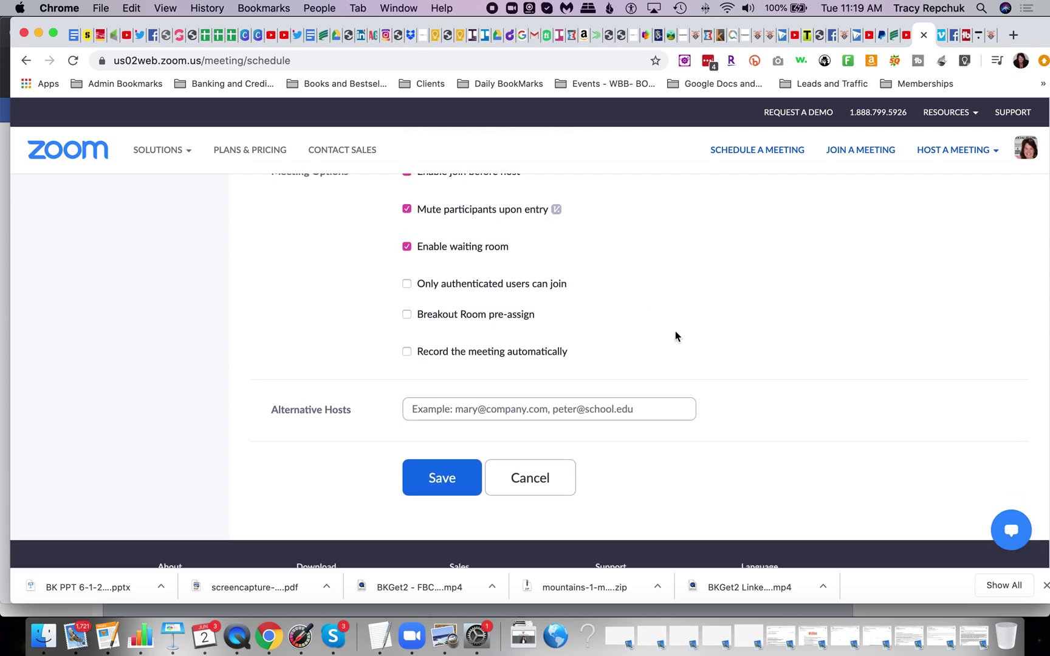
scroll(676, 336, "down", 5)
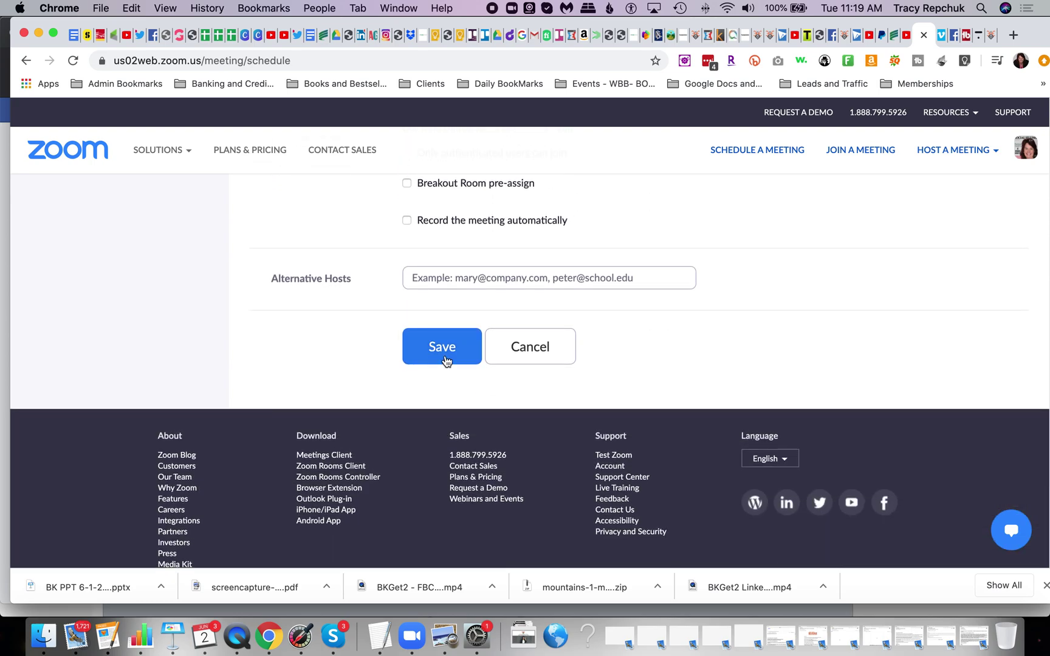
left_click(445, 361)
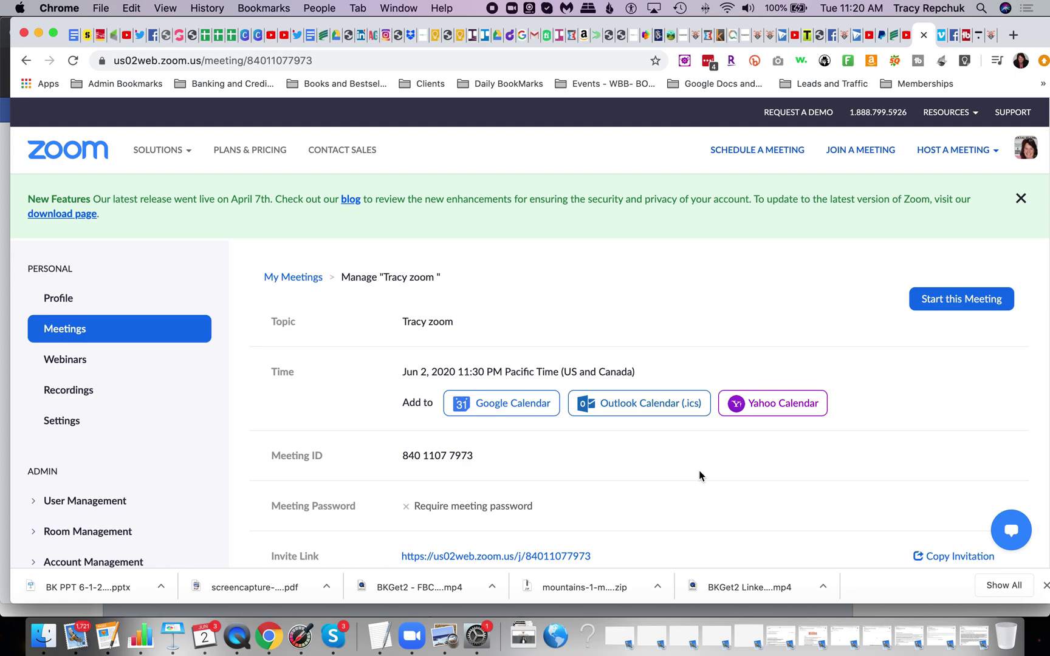
Scroll through the saved meeting's details page to review it.
scroll(699, 476, "down", 3)
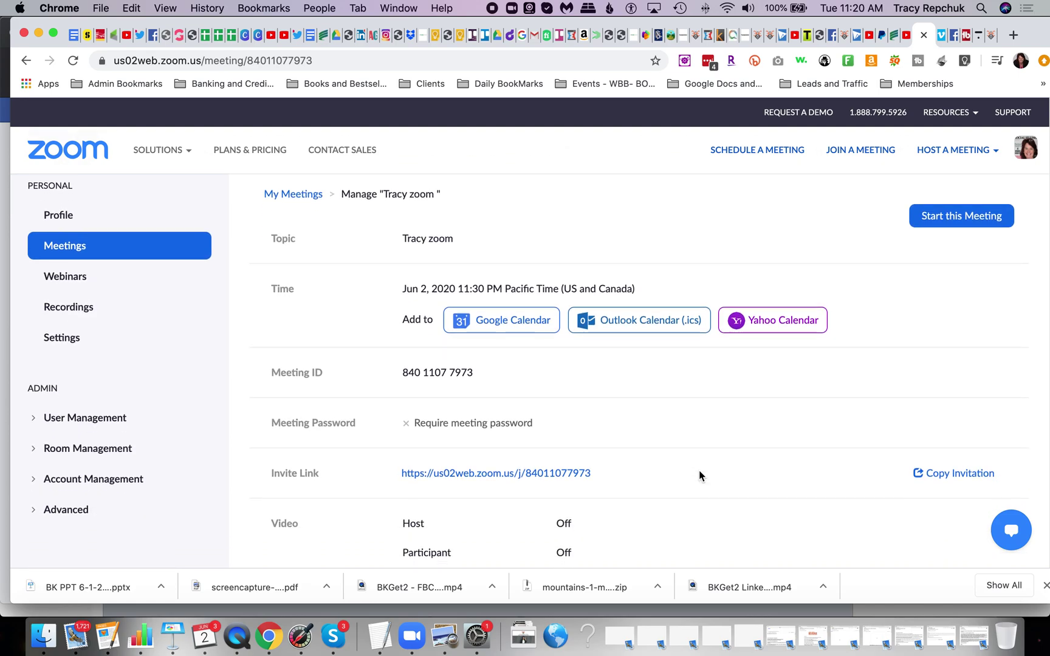
scroll(700, 475, "down", 3)
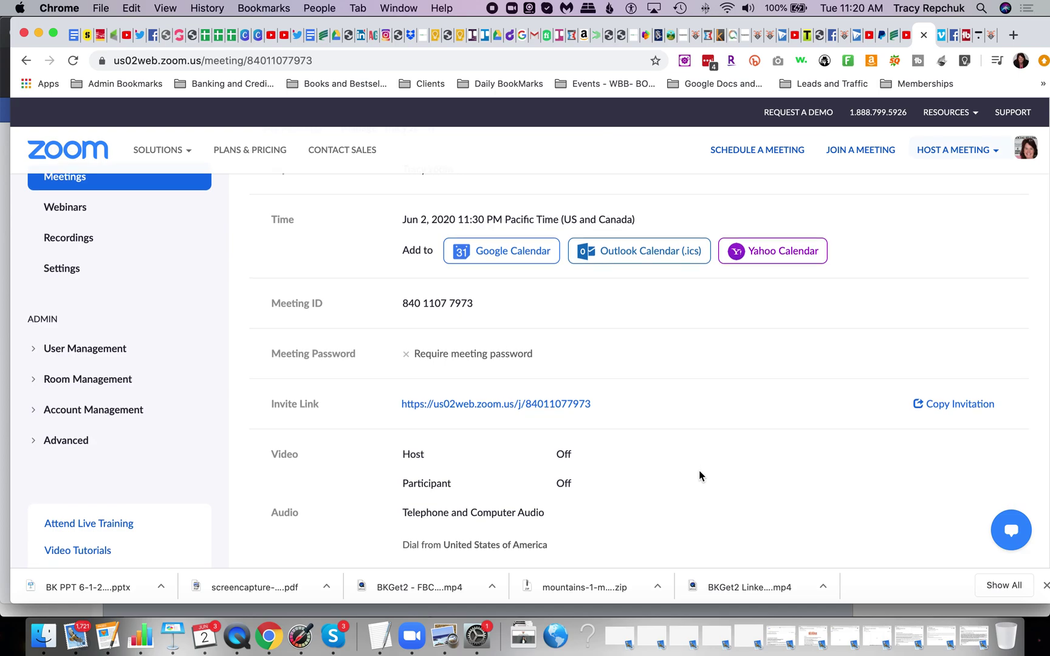
scroll(699, 472, "down", 4)
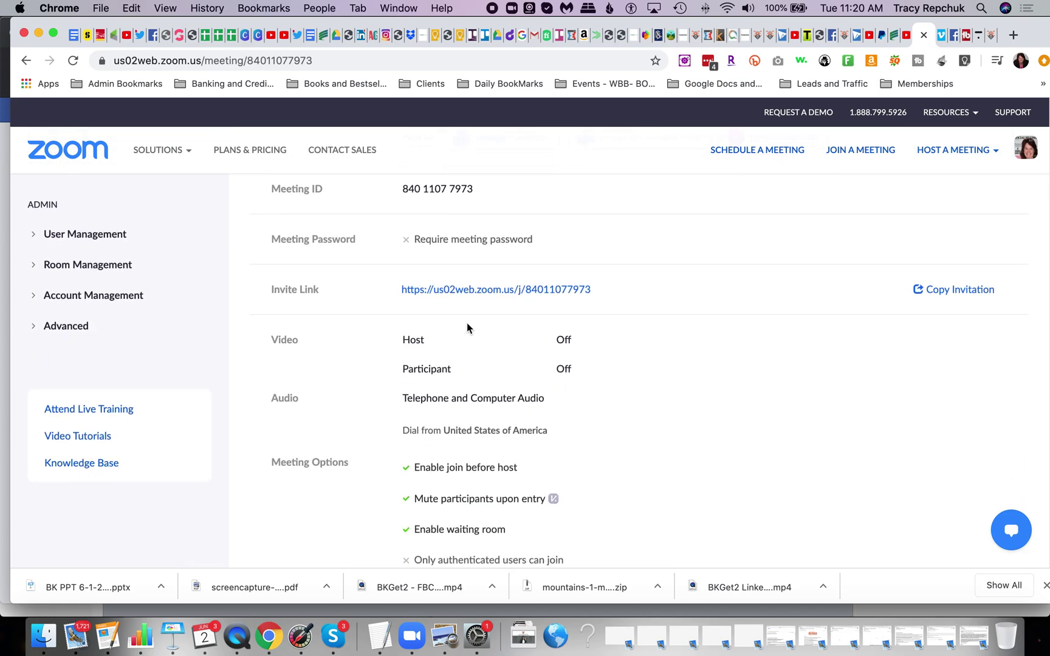
scroll(495, 360, "down", 7)
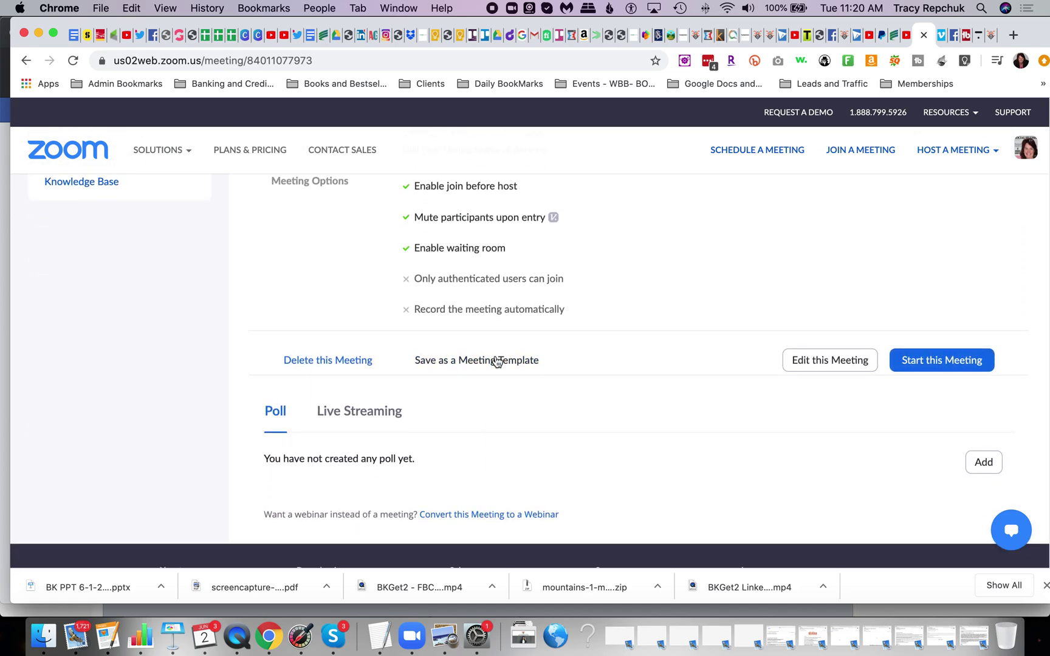
scroll(496, 361, "up", 6)
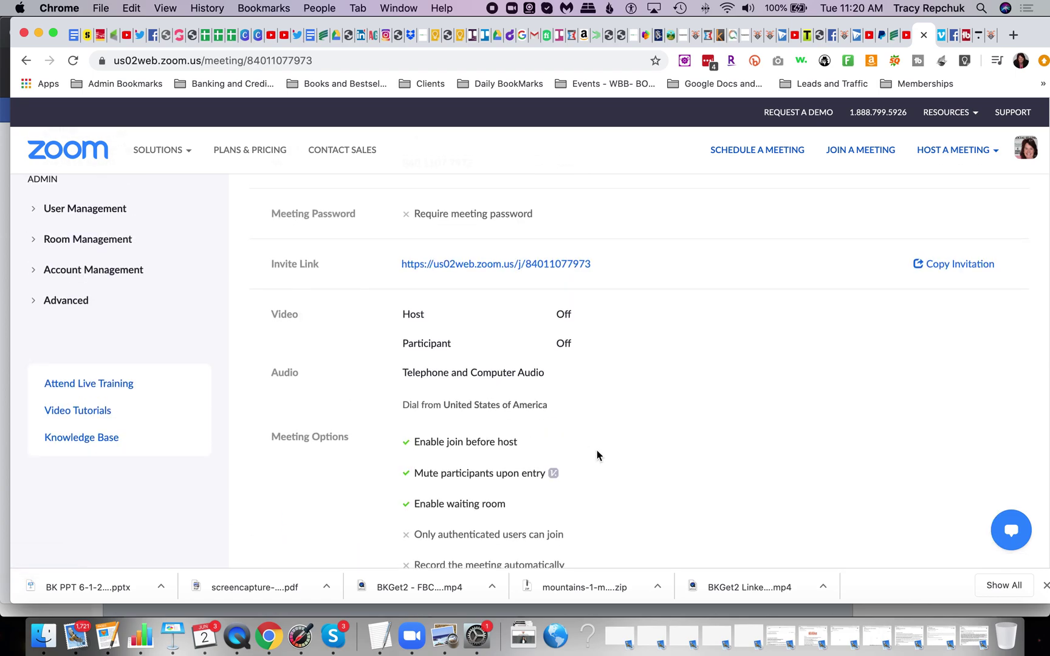
scroll(592, 452, "up", 2)
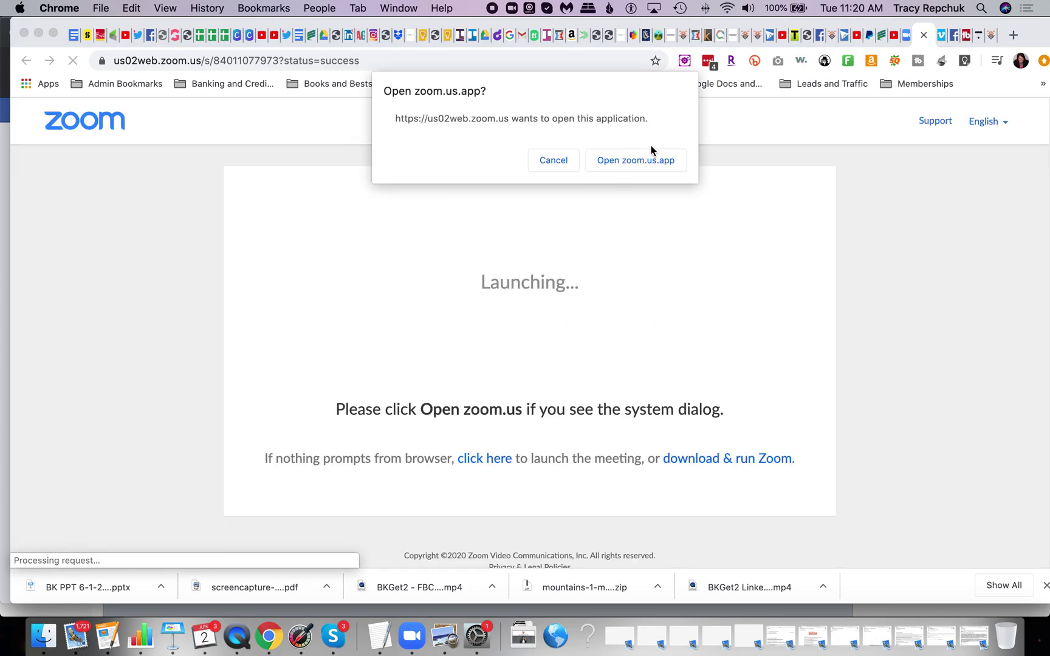
Open the 'Tracy zoom' meeting in the Zoom desktop app and unmute the microphone.
left_click(637, 160)
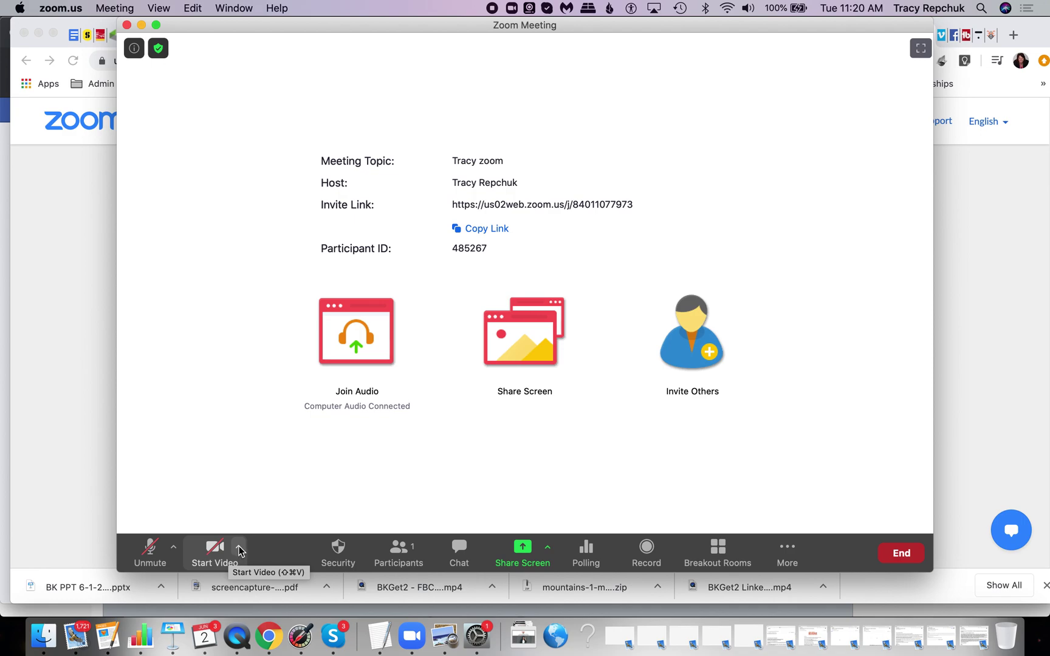
left_click(149, 550)
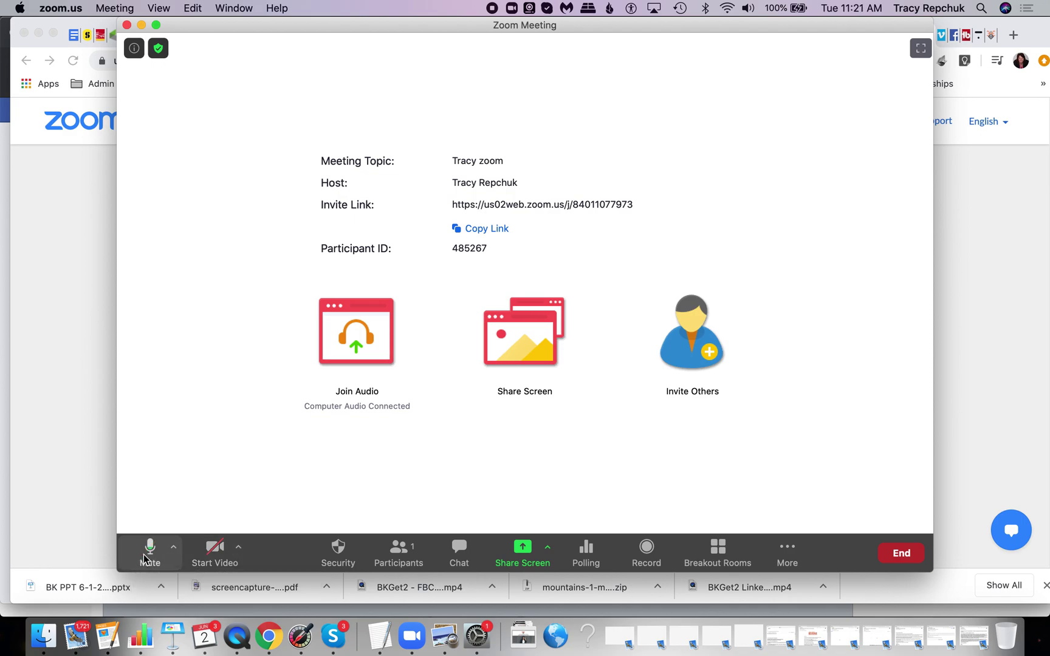
Open Virtual Background settings from the camera menu, previewing the branded brick-wall image.
left_click(239, 550)
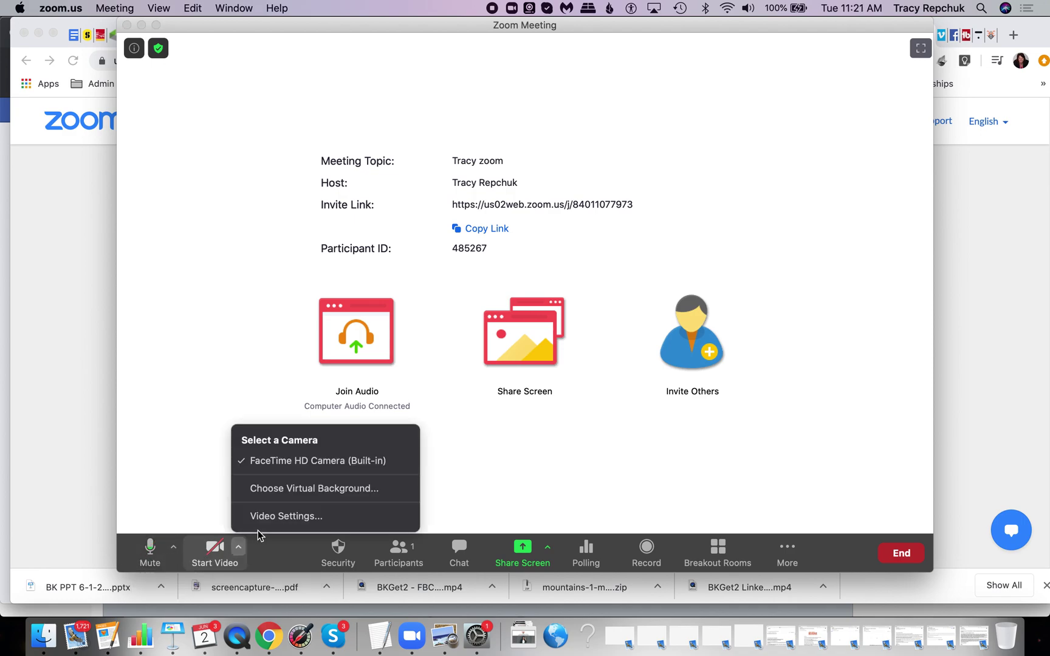
left_click(301, 492)
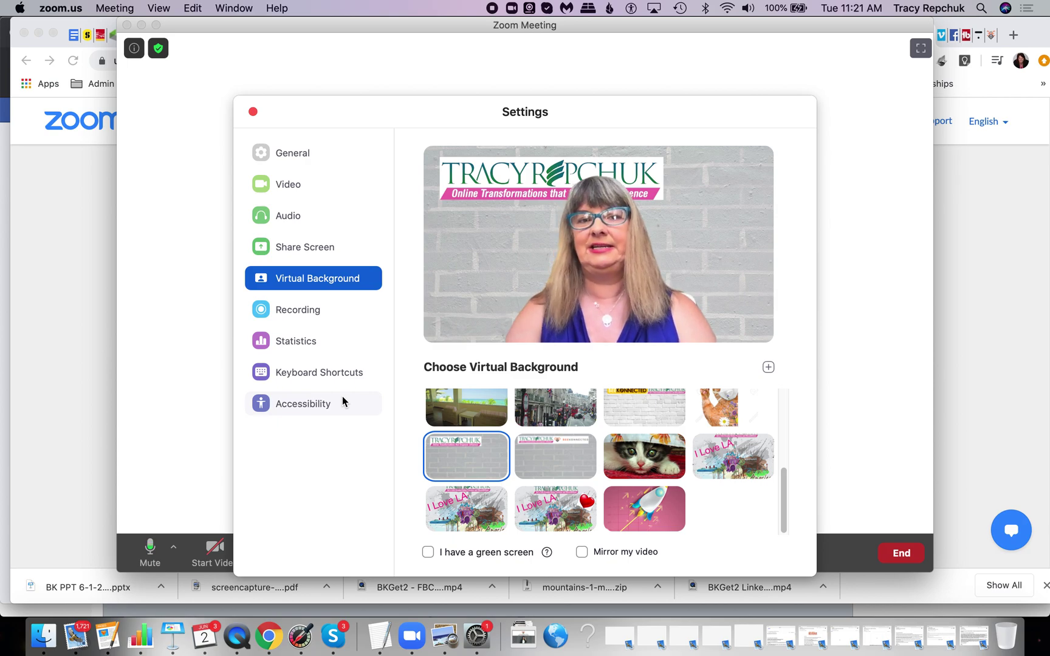
scroll(460, 495, "down", 1)
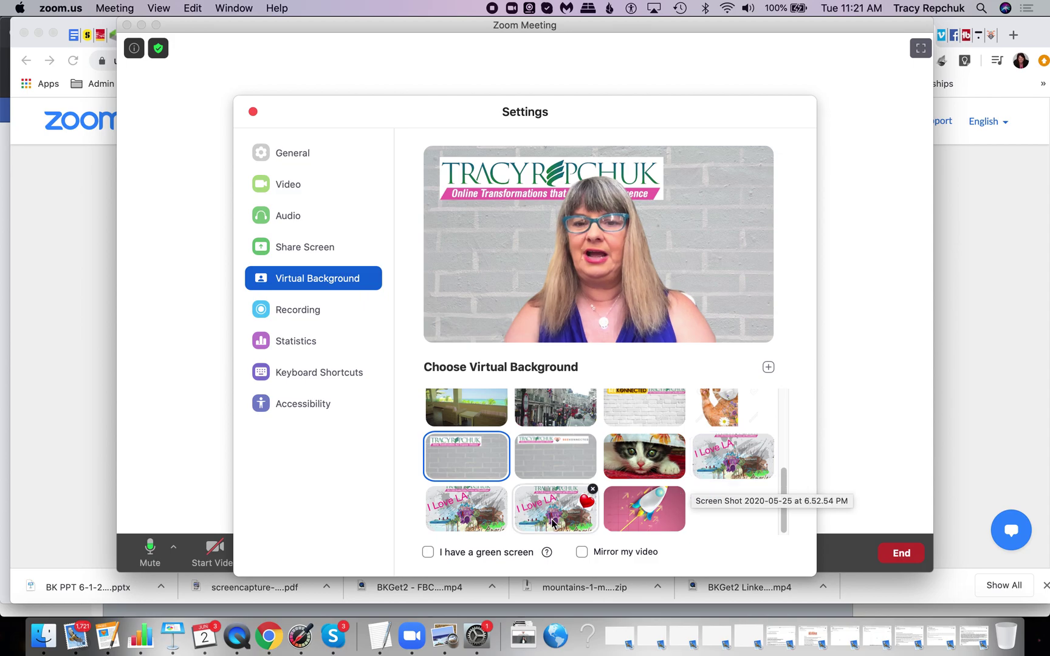
Try the cat, I Love LA, beach deck, blue wall, grey living room and social-media backgrounds.
scroll(551, 524, "down", 3)
scroll(551, 523, "up", 3)
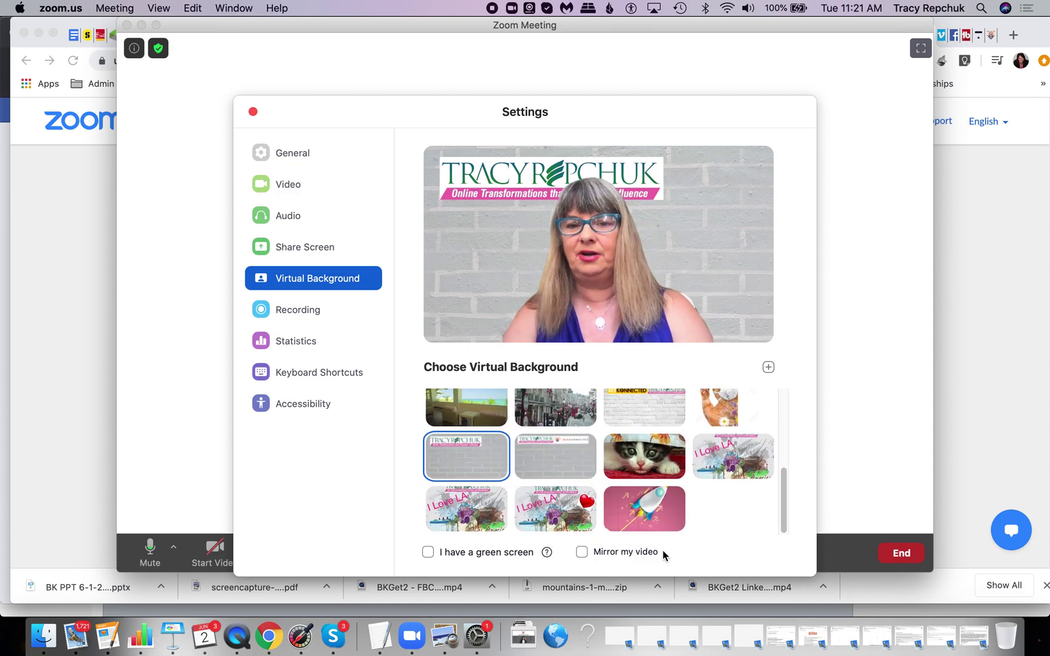
left_click(617, 467)
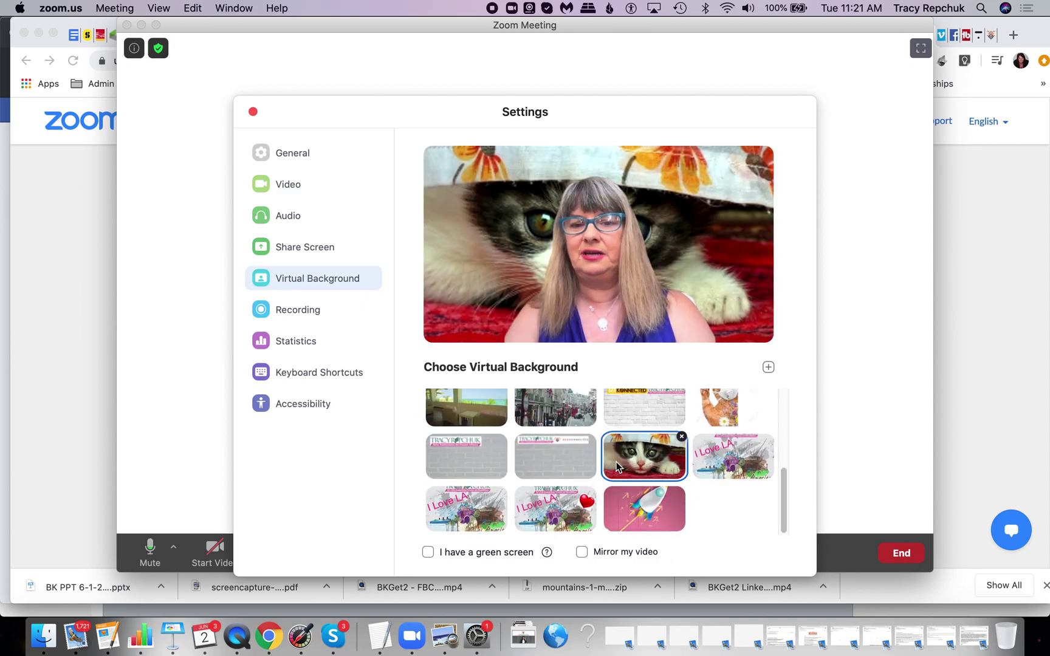
left_click(720, 459)
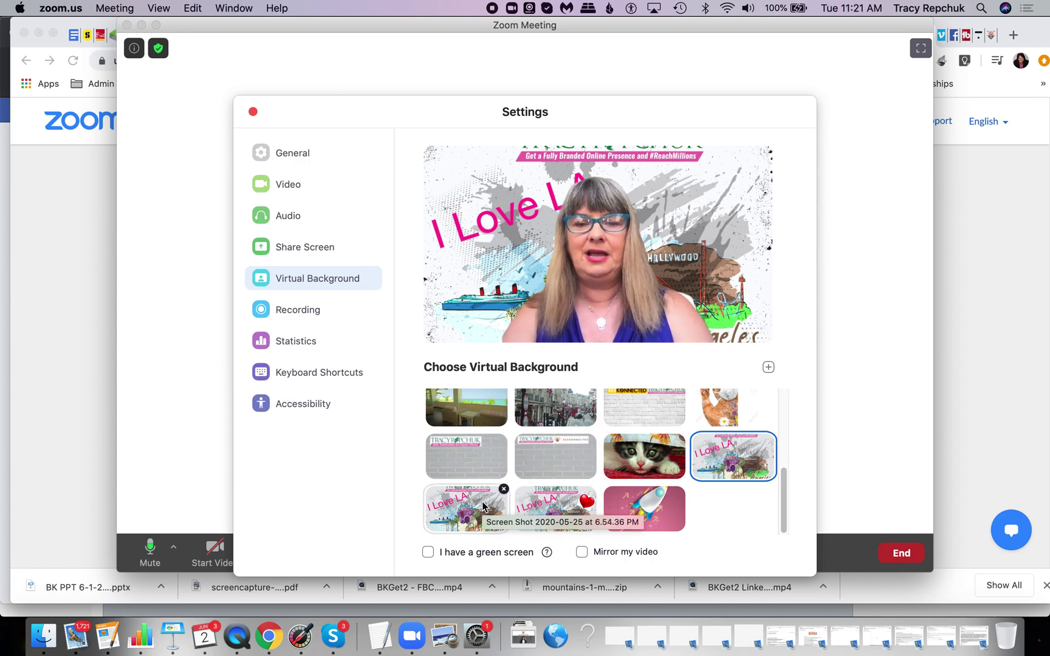
scroll(481, 499, "up", 5)
left_click(480, 468)
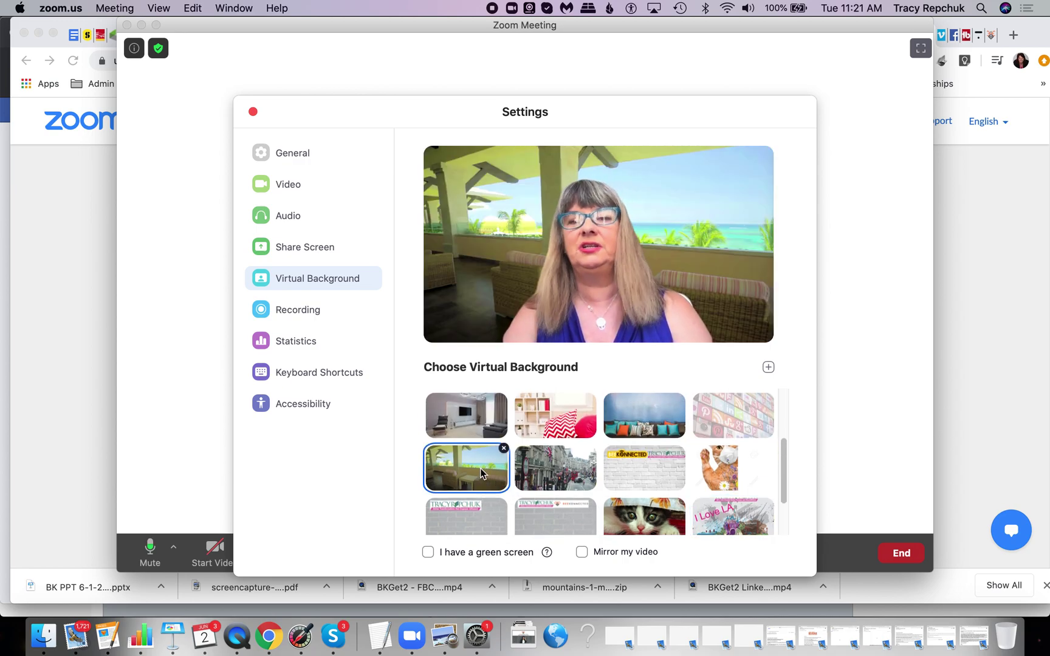
scroll(631, 462, "up", 3)
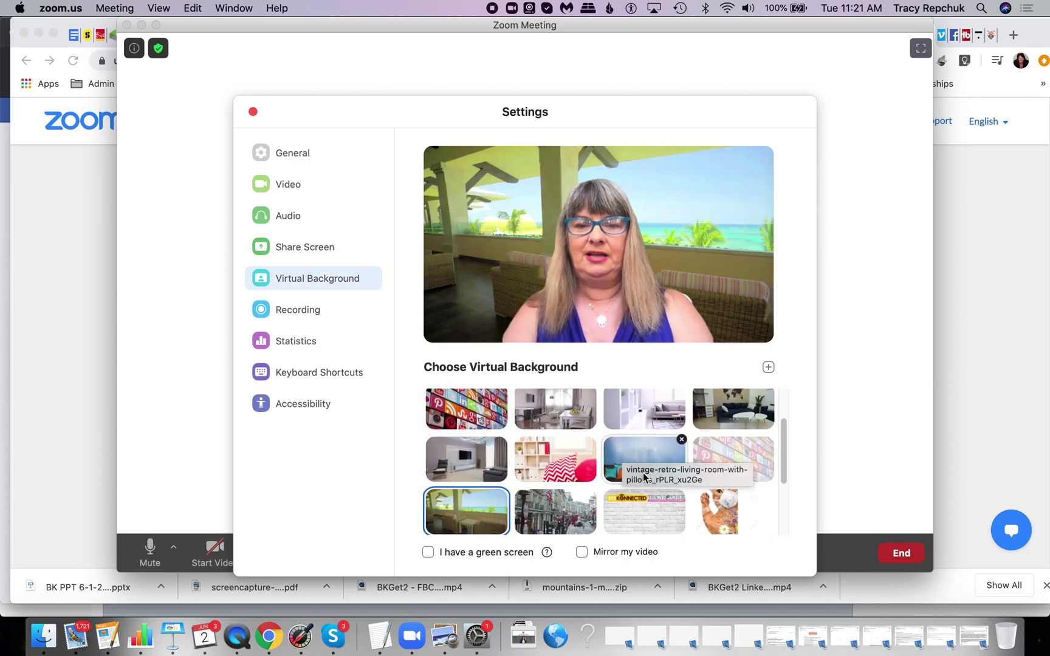
left_click(636, 461)
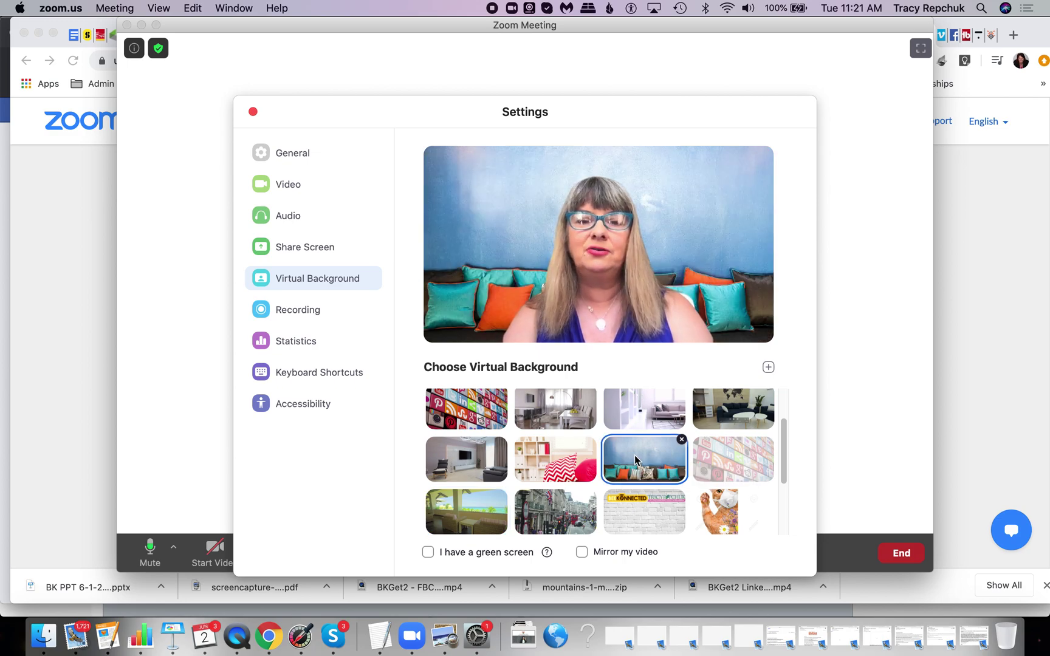
scroll(636, 460, "up", 2)
left_click(439, 484)
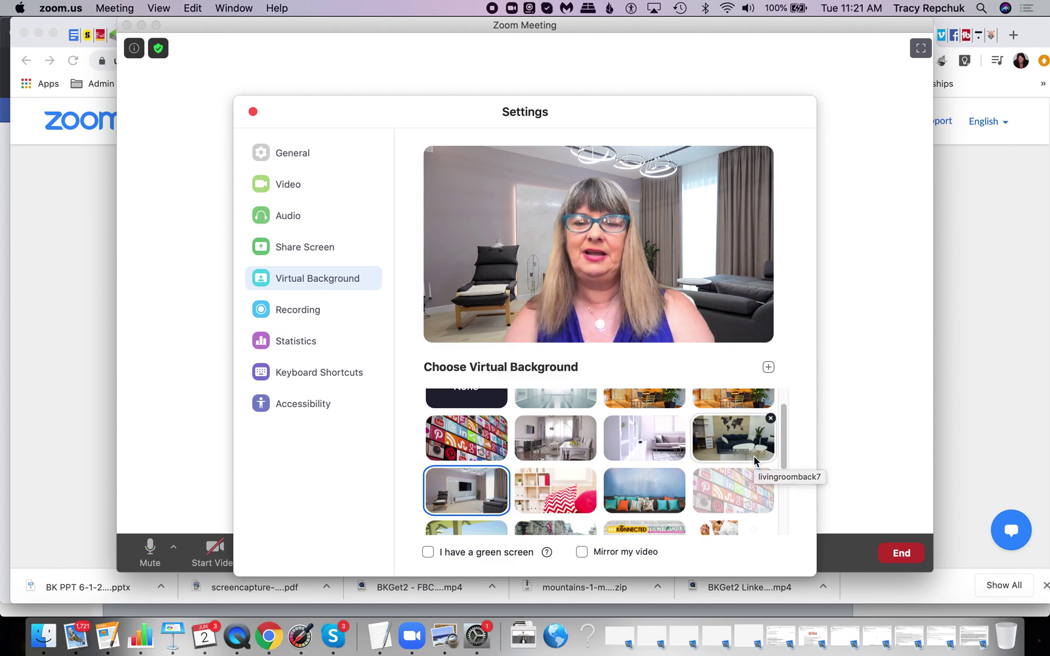
left_click(493, 449)
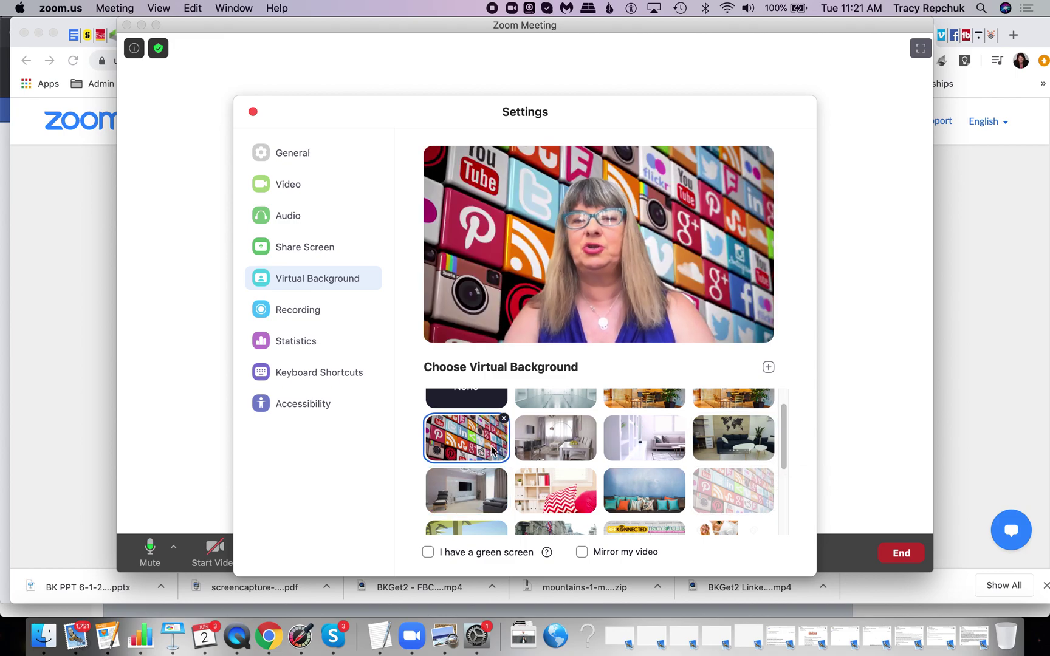
Try office, living- and dining-room backgrounds, ending on the cat-in-a-mask image.
scroll(493, 449, "up", 2)
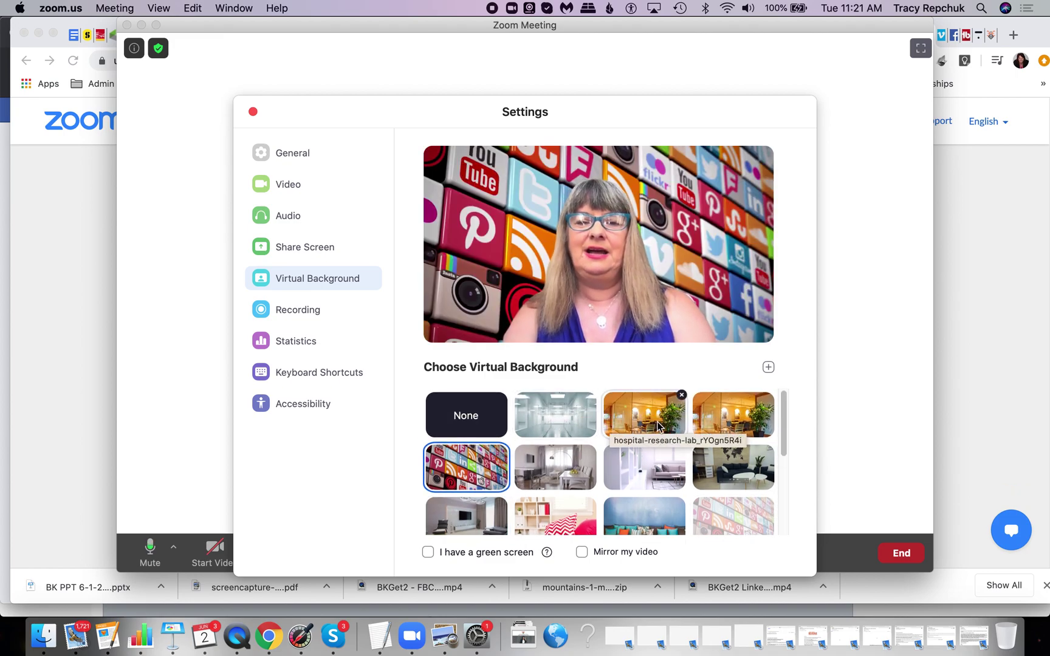
left_click(627, 415)
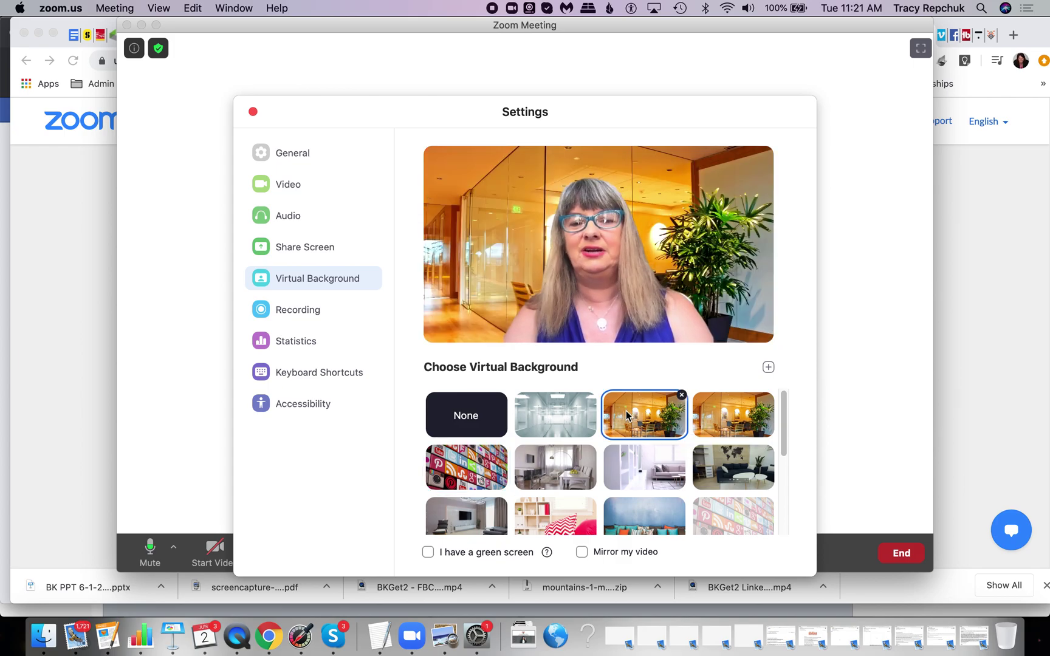
left_click(713, 469)
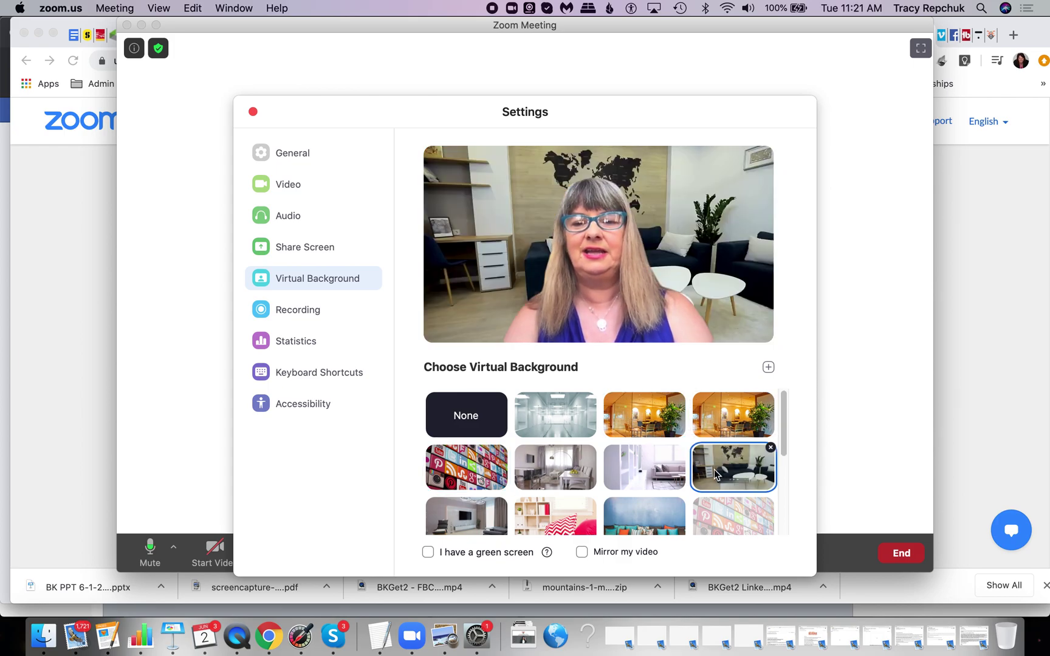
left_click(649, 484)
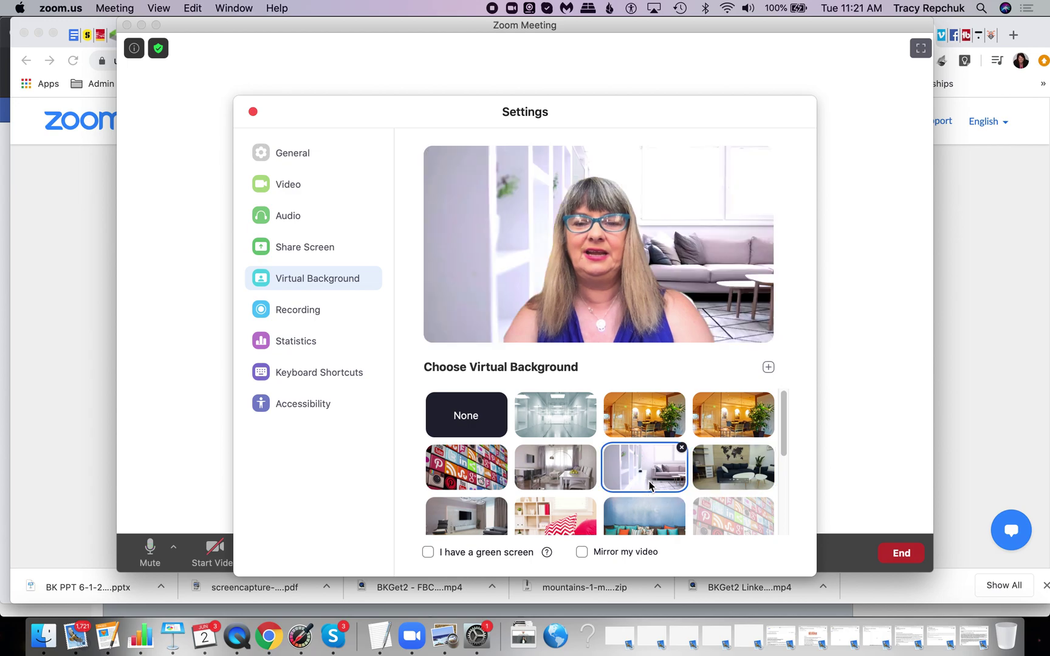
left_click(570, 480)
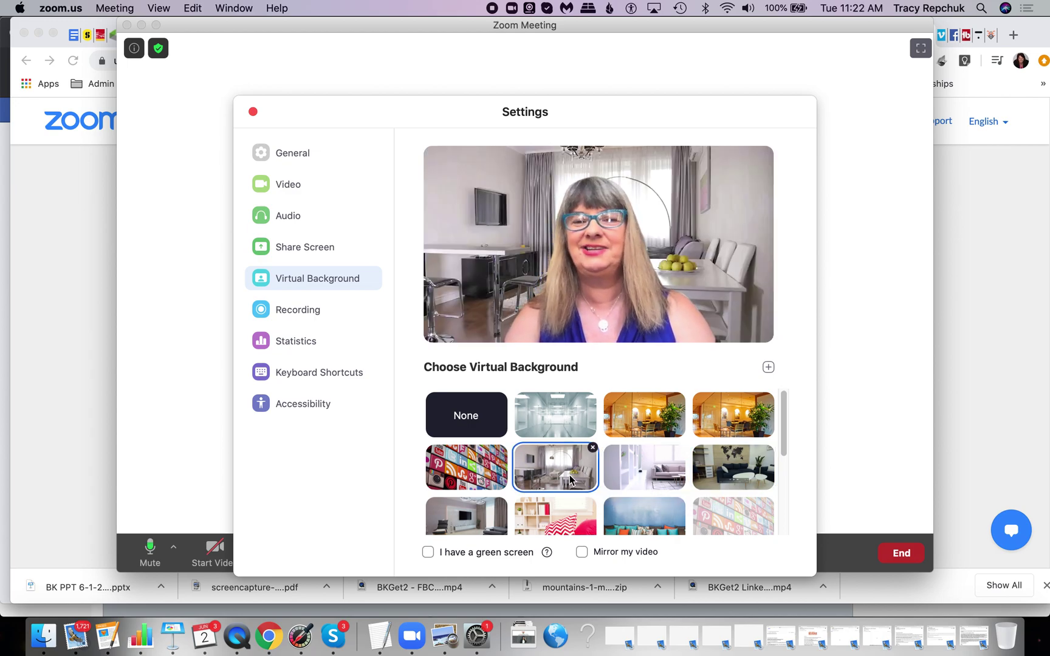
scroll(570, 479, "down", 2)
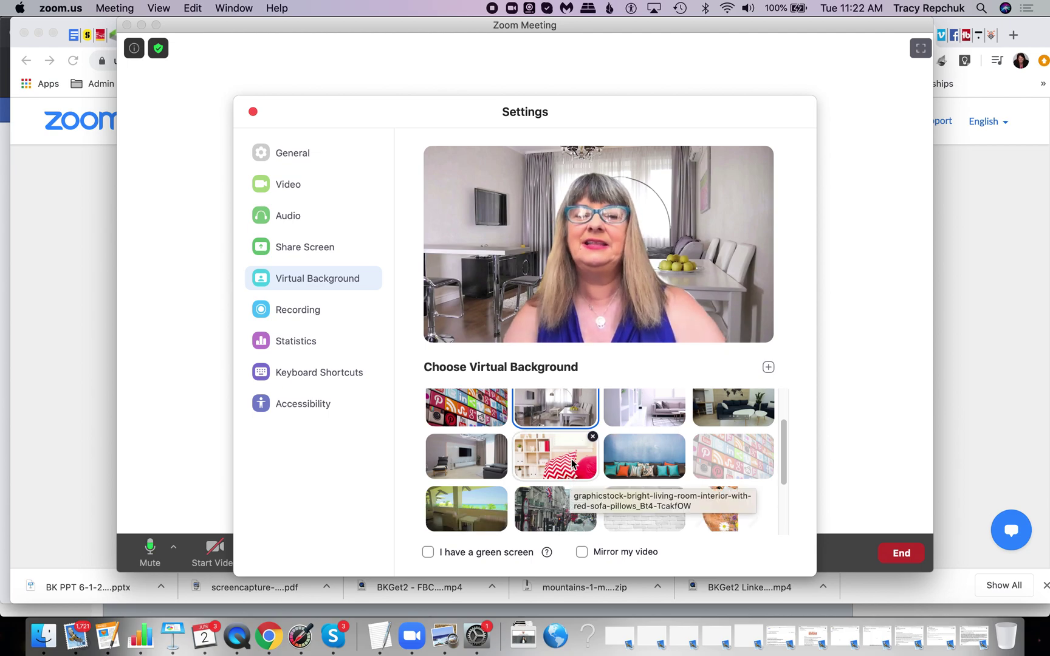
left_click(571, 463)
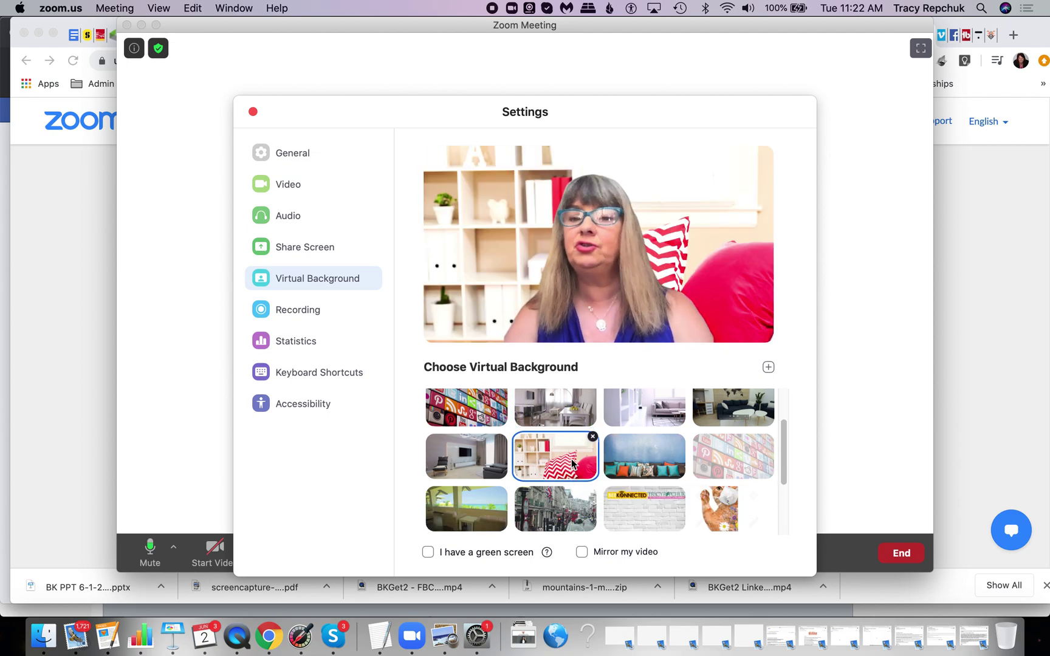
scroll(571, 461, "down", 2)
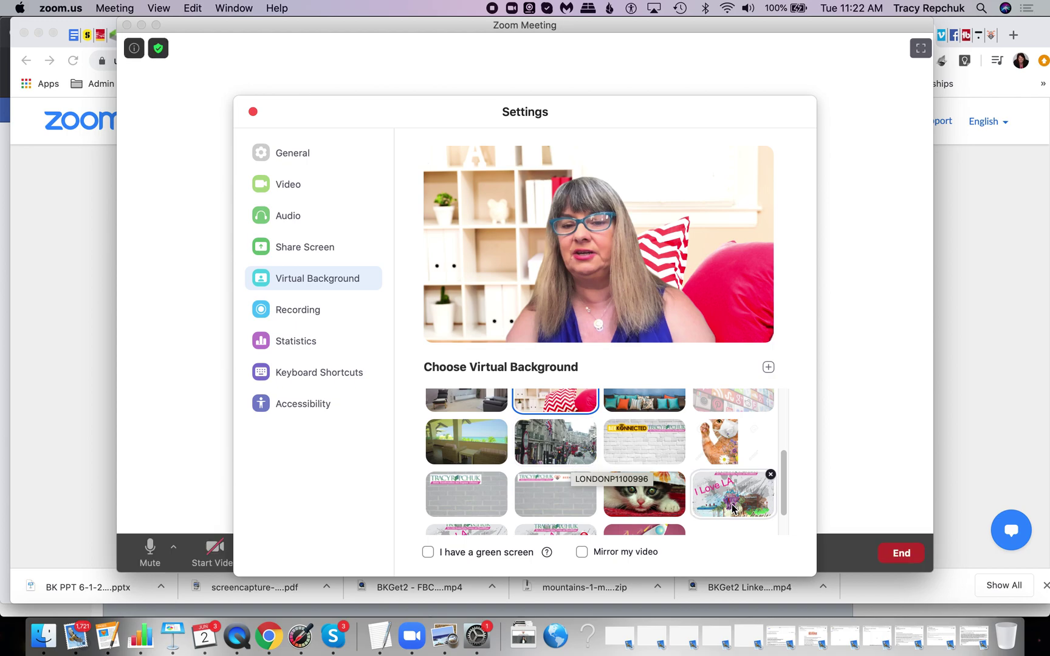
left_click(737, 450)
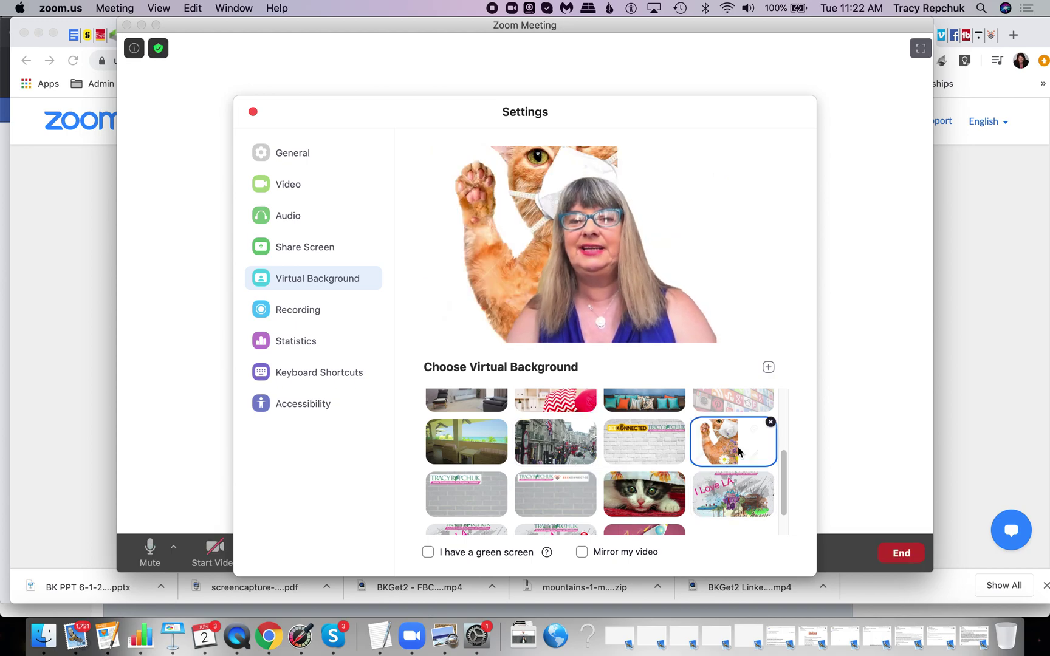
left_click(768, 368)
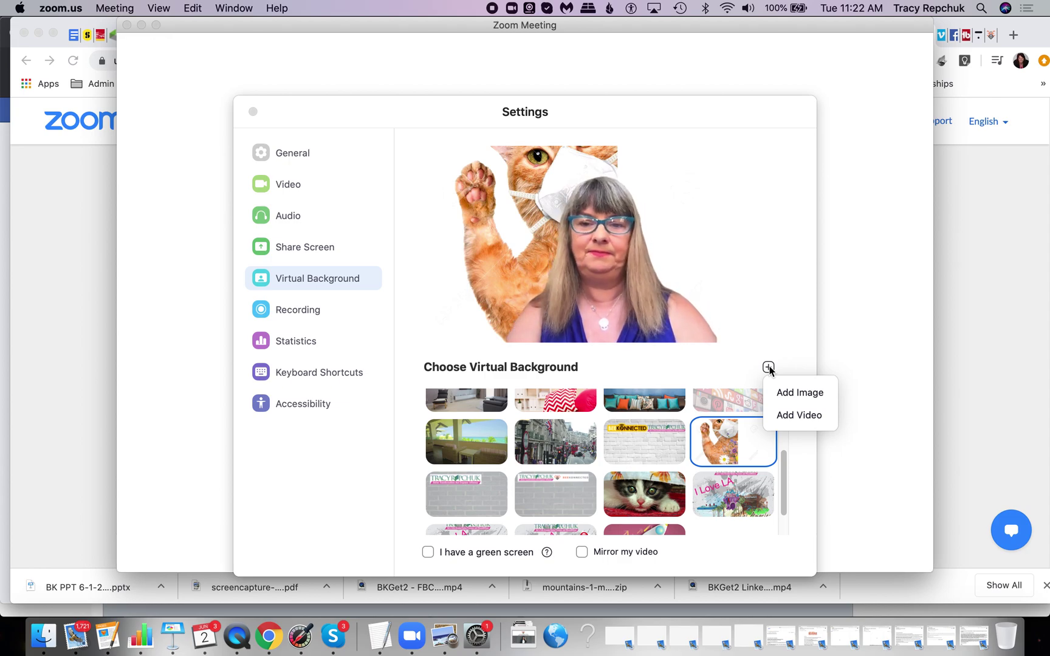
Add 6Ar6.gif from Downloads as a new virtual background image.
left_click(789, 390)
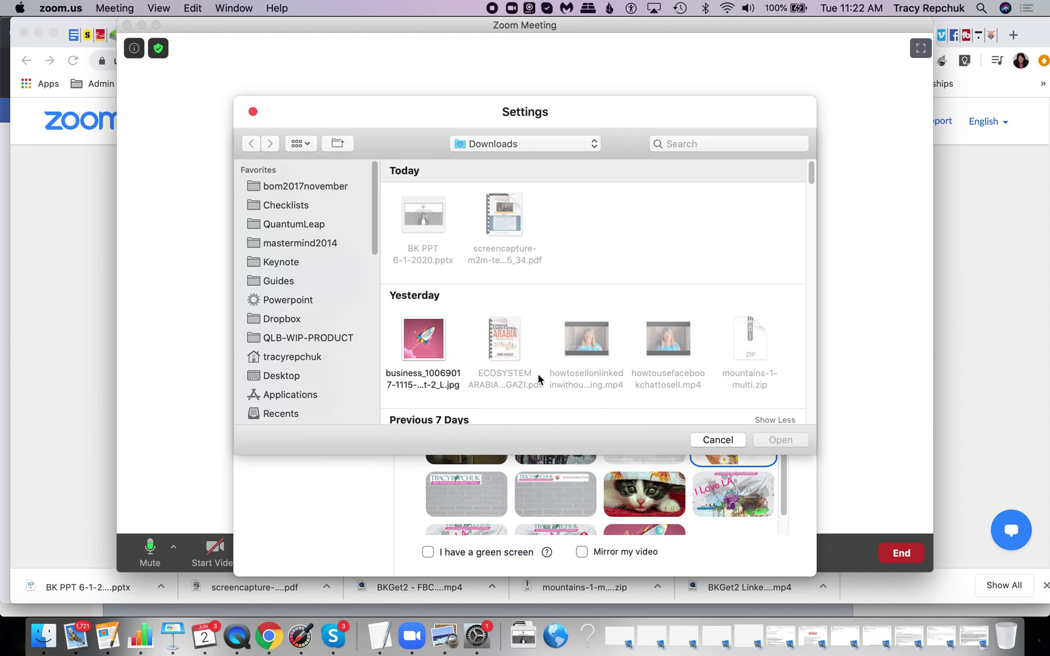
scroll(576, 383, "down", 5)
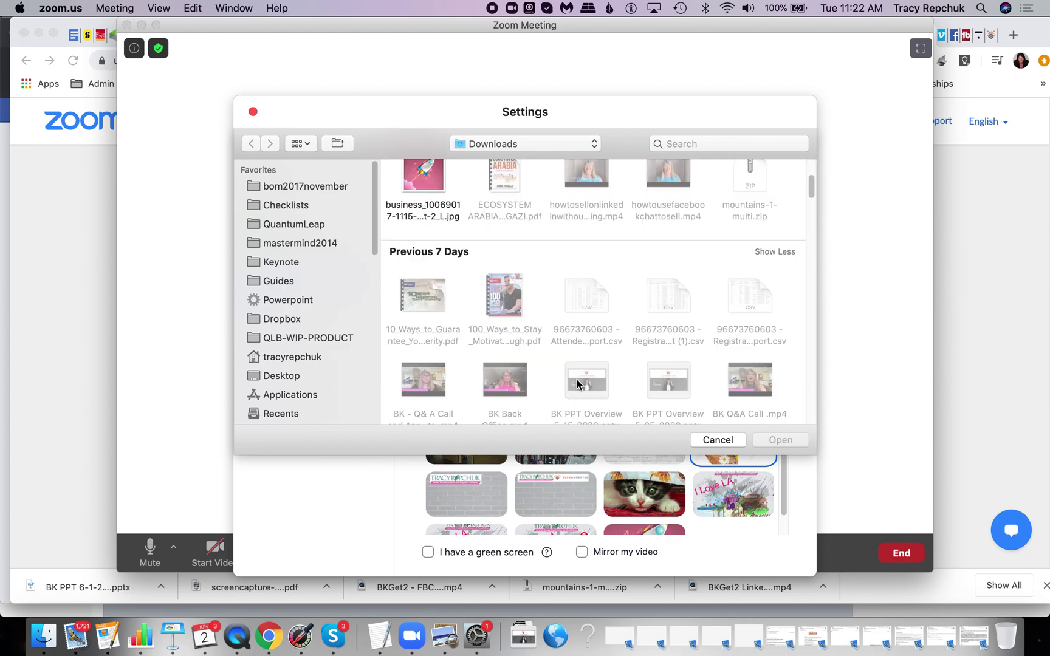
scroll(576, 384, "down", 4)
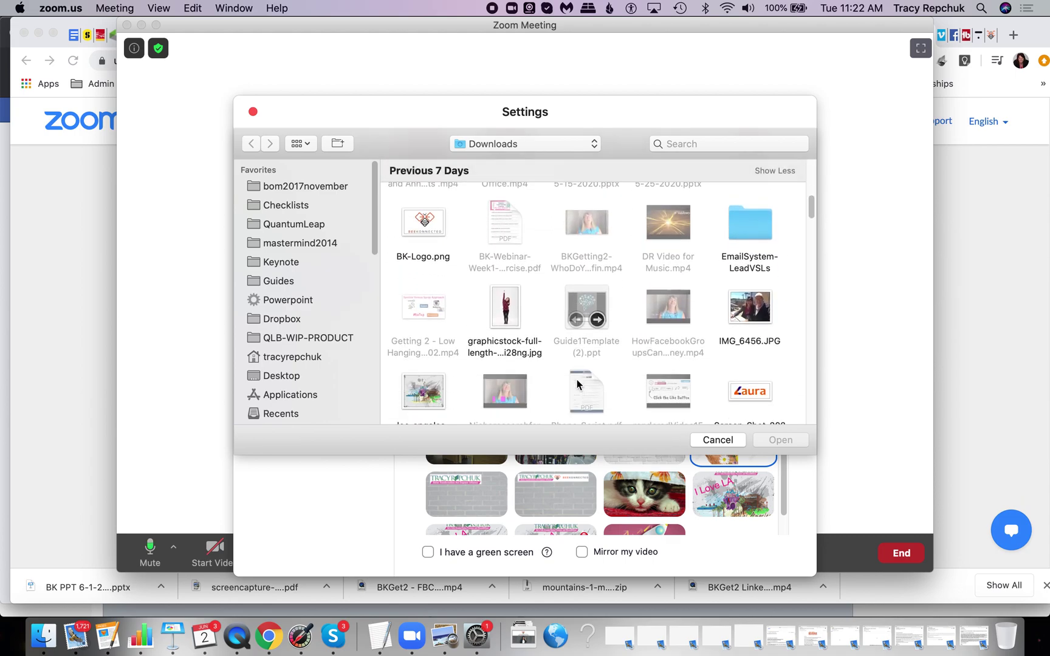
scroll(577, 384, "down", 5)
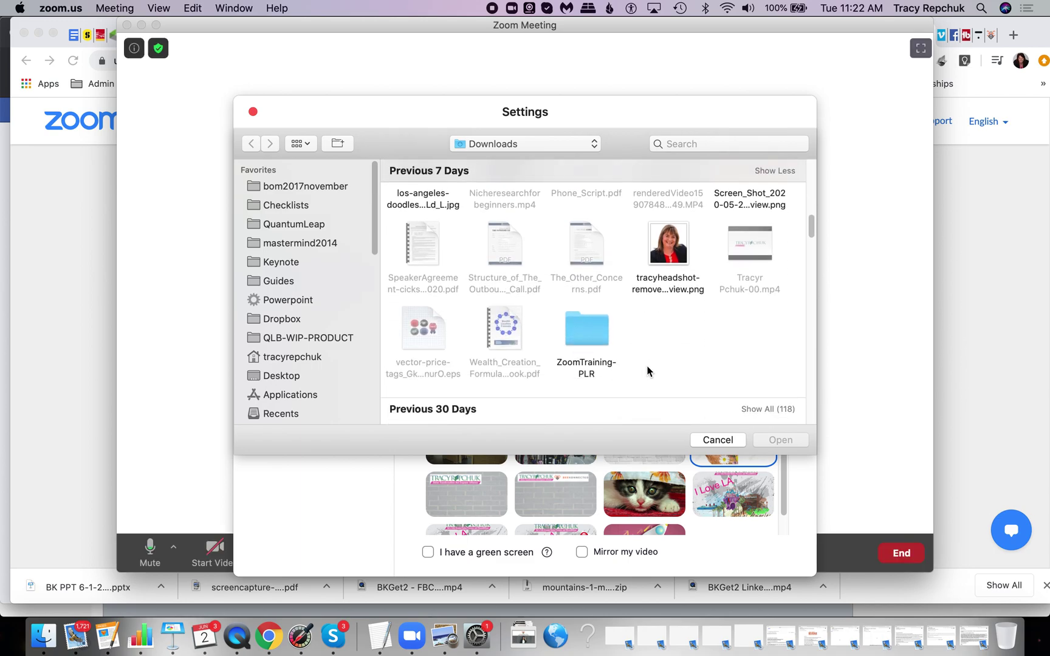
scroll(648, 370, "down", 5)
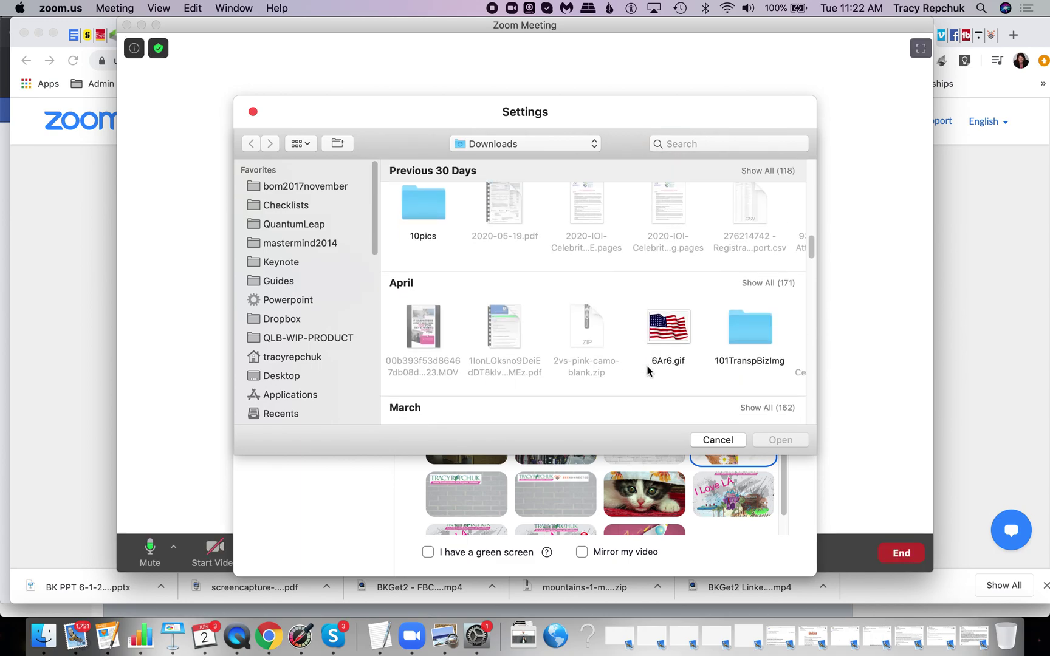
left_click(673, 302)
left_click(783, 442)
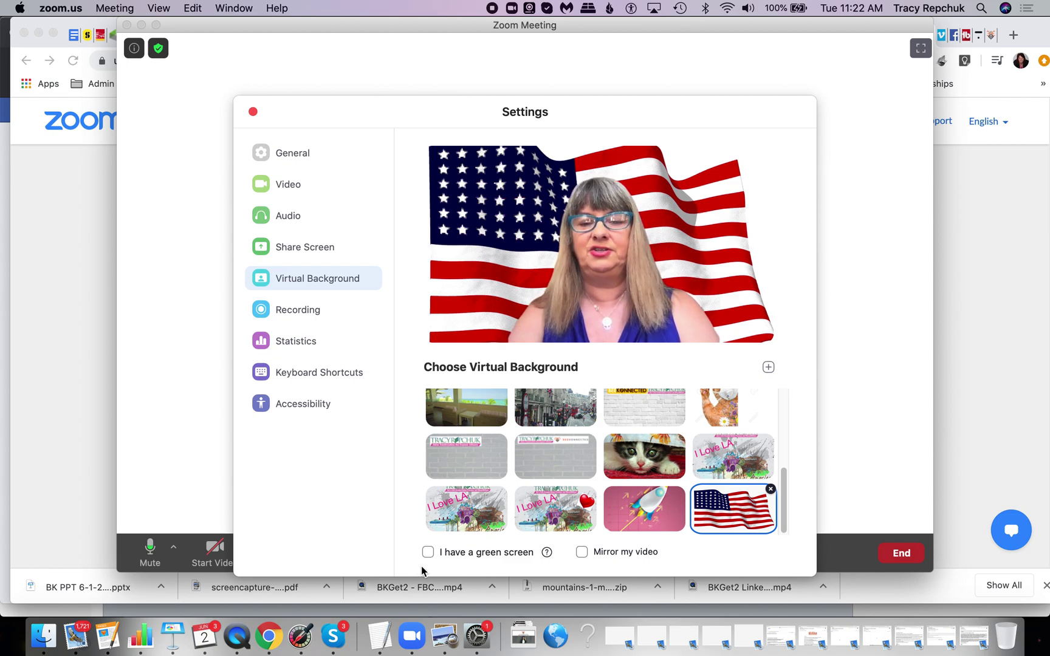
mouse_move(549, 564)
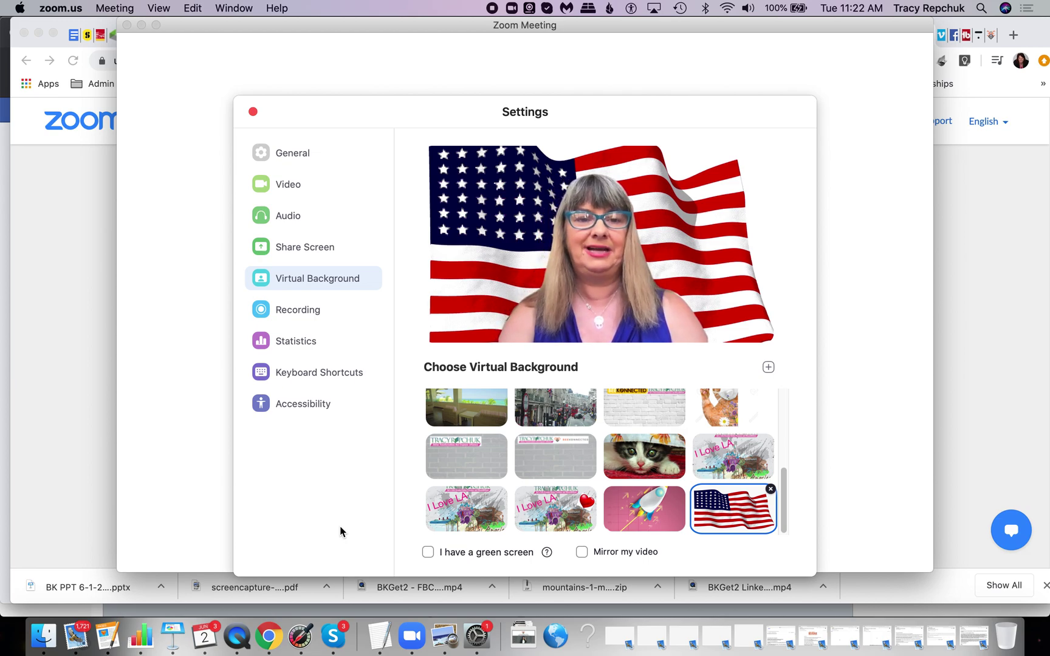
mouse_move(355, 547)
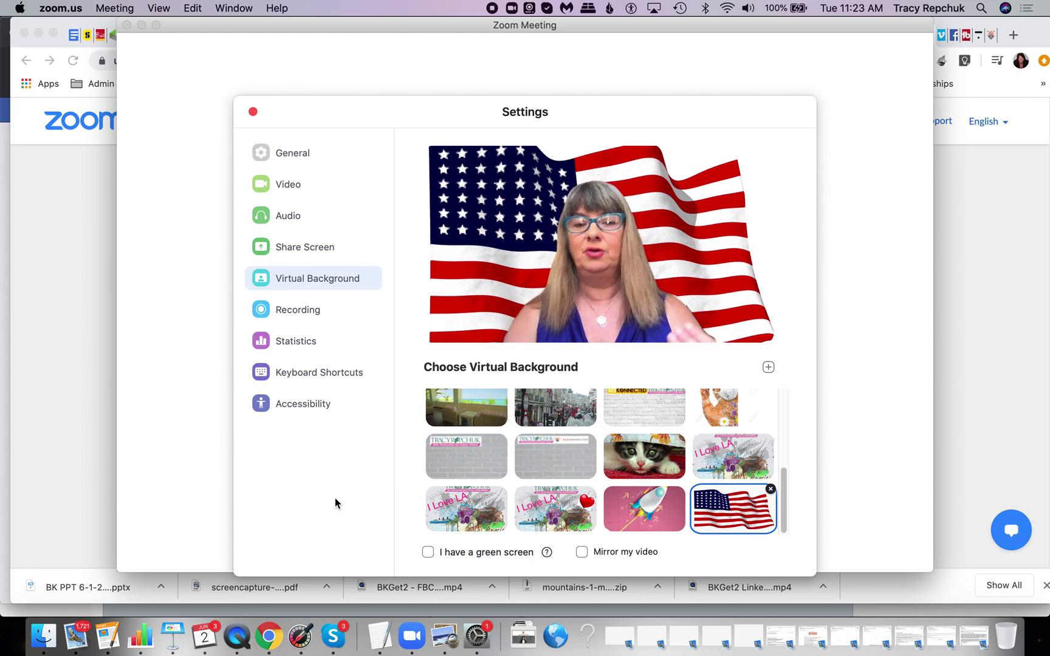
Switch the background to the brick-wall logo, then to the London street scene.
left_click(450, 455)
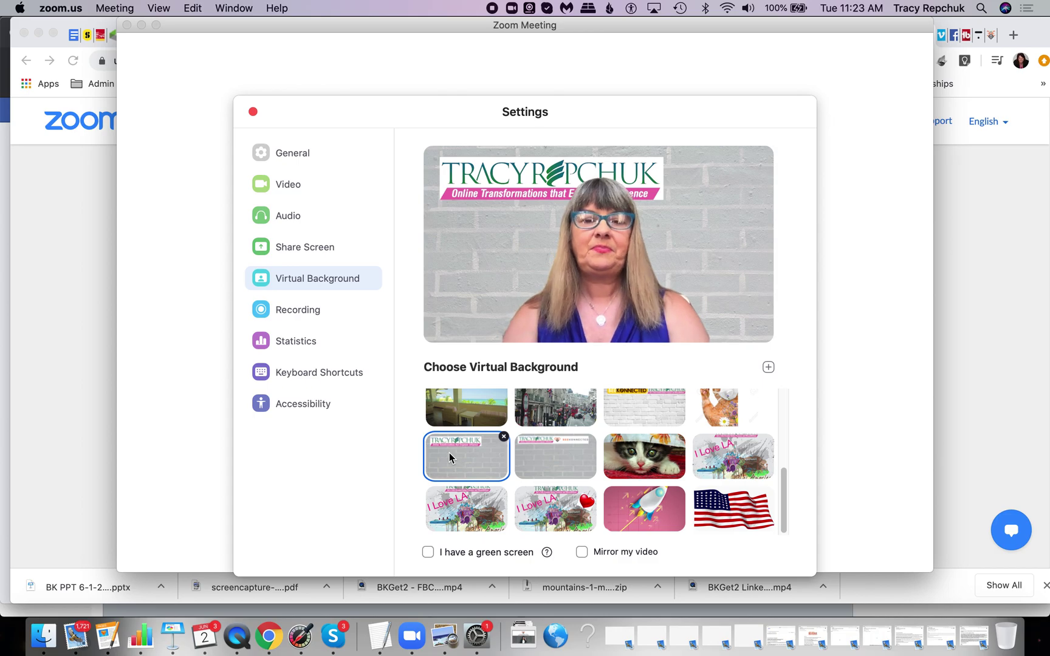
left_click(554, 407)
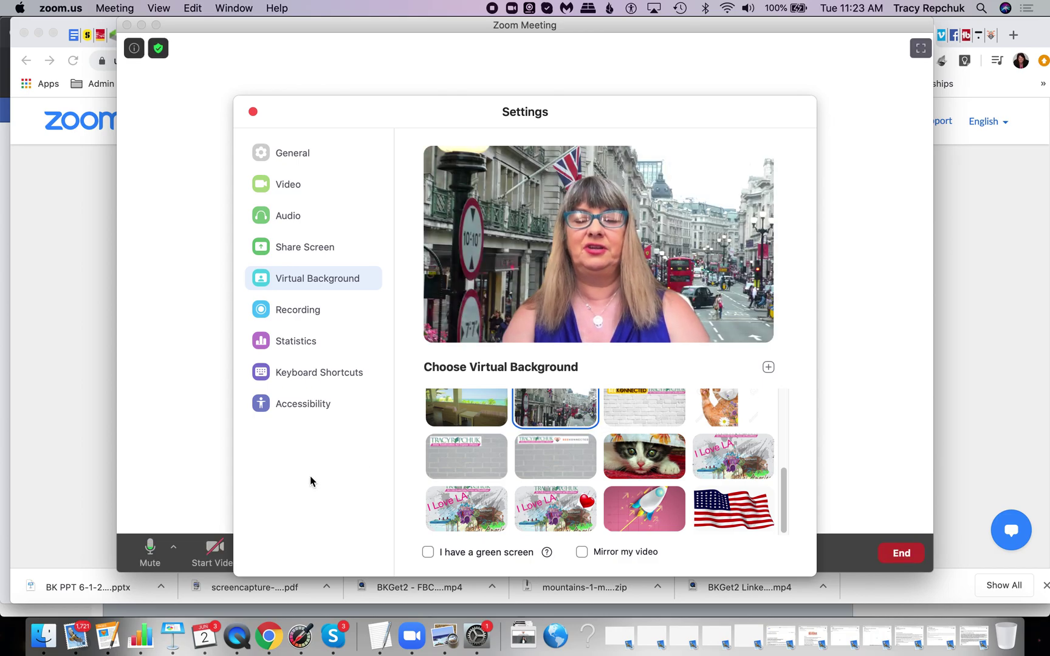